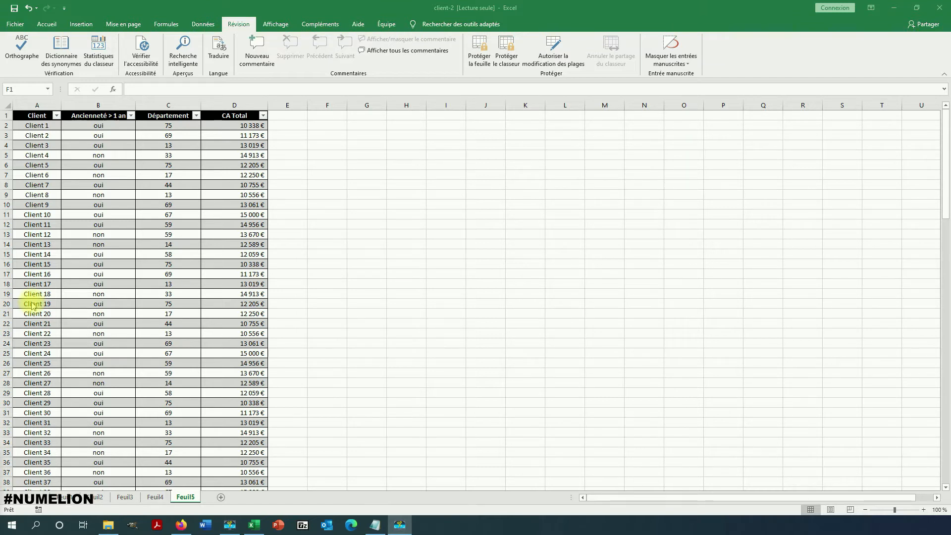
# - Enter the labels "Critère 1", "Critère 2" and "Résultat" in cells F1 to F3
pyautogui.click(320, 119)
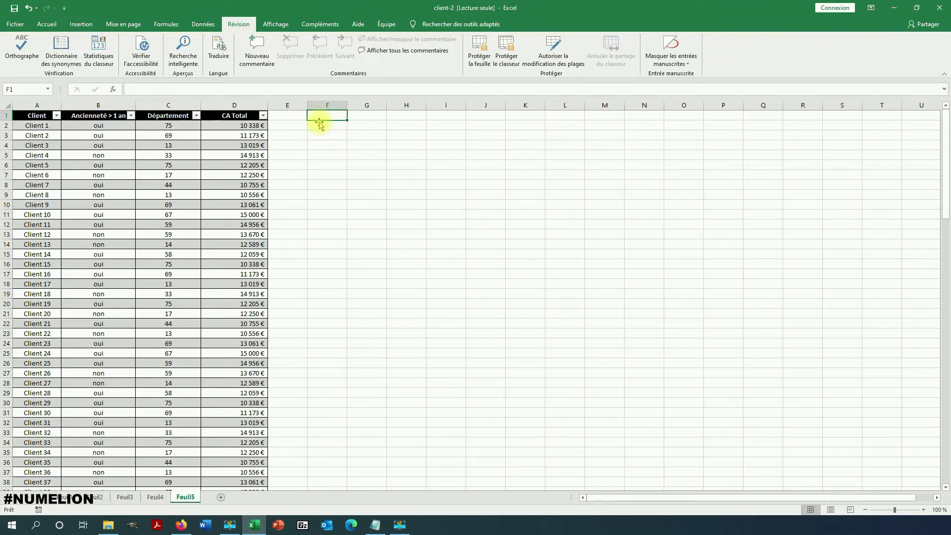
pyautogui.write('Cr')
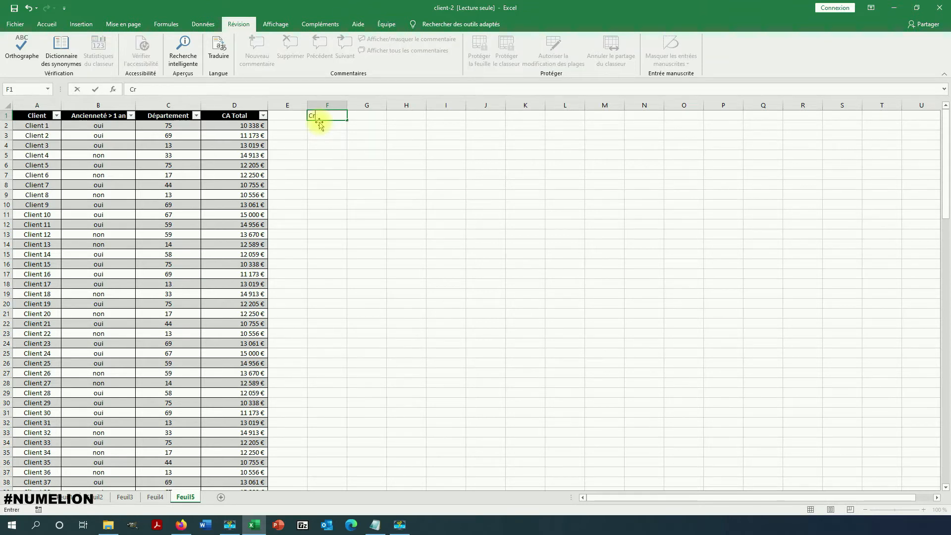
pyautogui.write('itère 1')
pyautogui.press('Return')
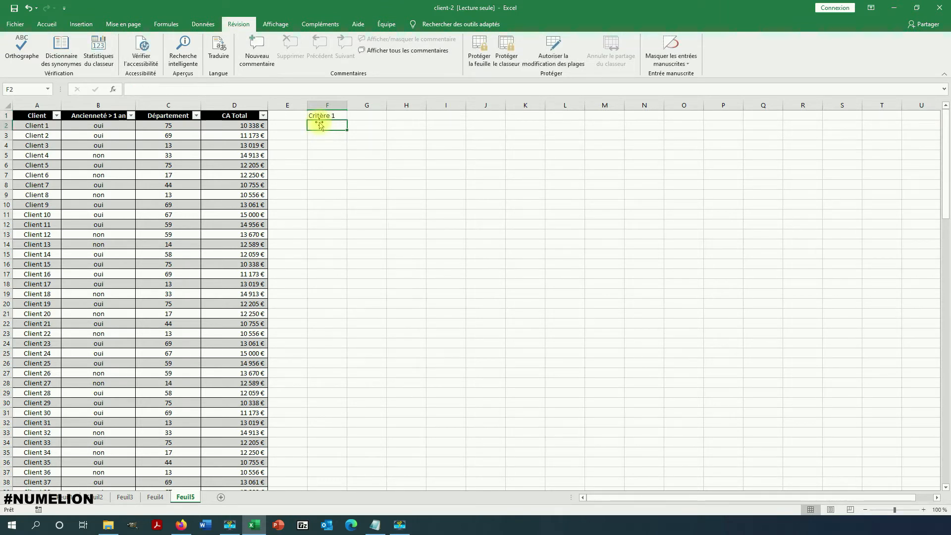
pyautogui.write('Critère 1')
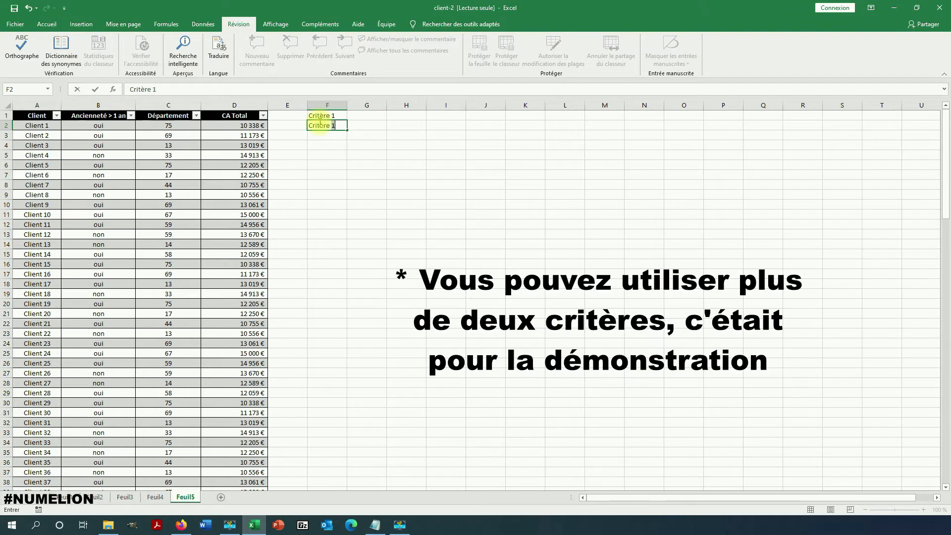
pyautogui.press('BackSpace')
pyautogui.write('2')
pyautogui.press('Return')
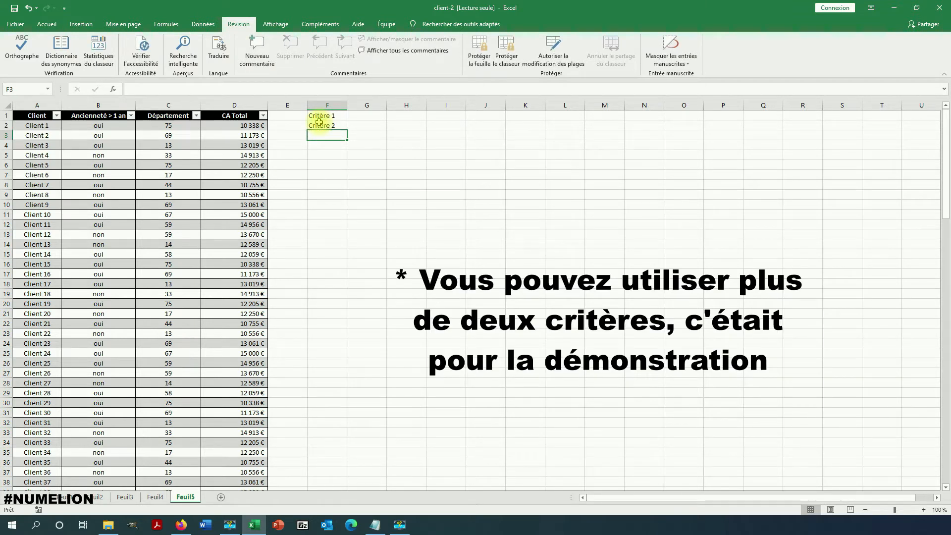
pyautogui.write('Résultat')
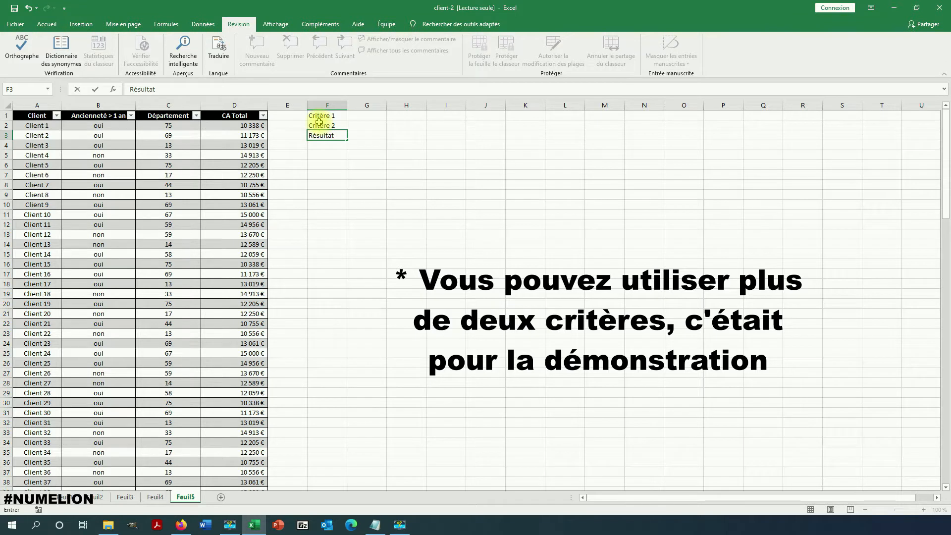
# - Start a SOMME.SI.ENS formula in G3, beside the Résultat label
pyautogui.press('Tab')
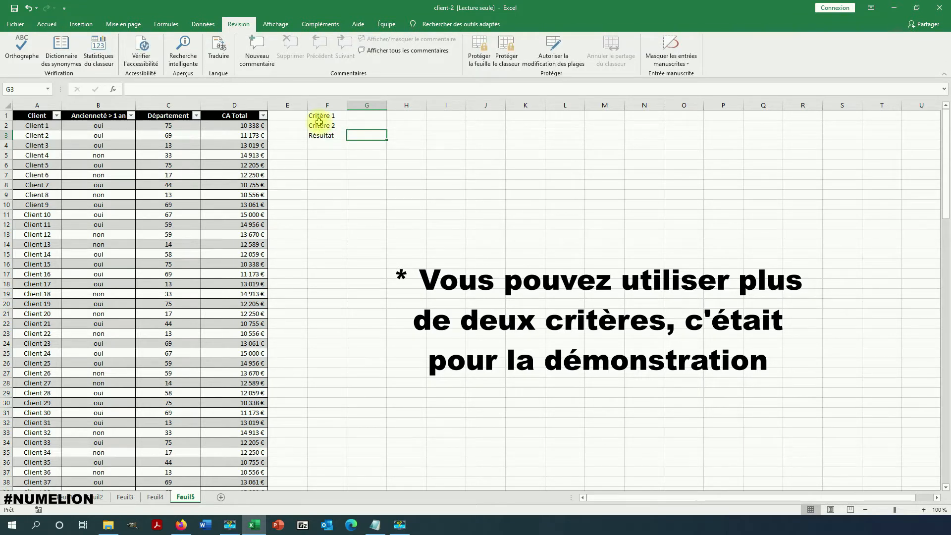
pyautogui.write('=')
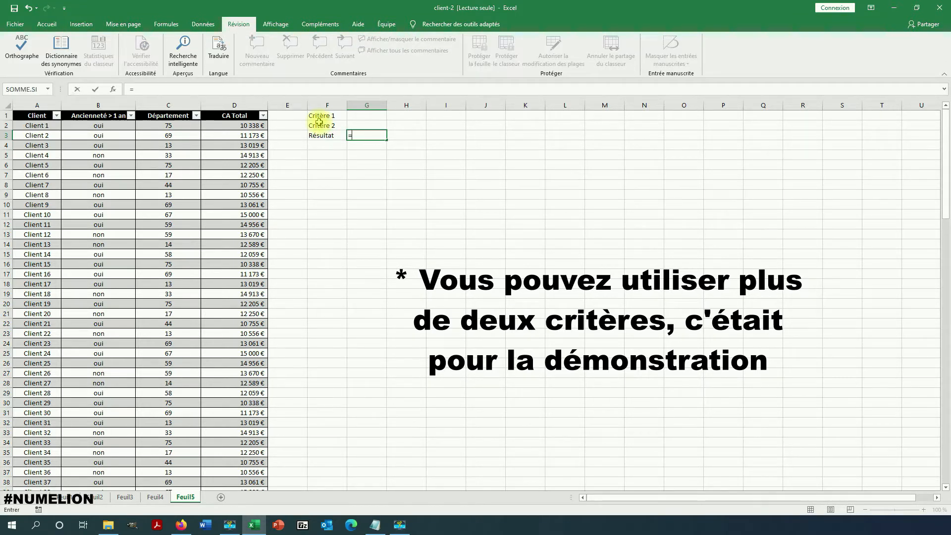
pyautogui.write('somme')
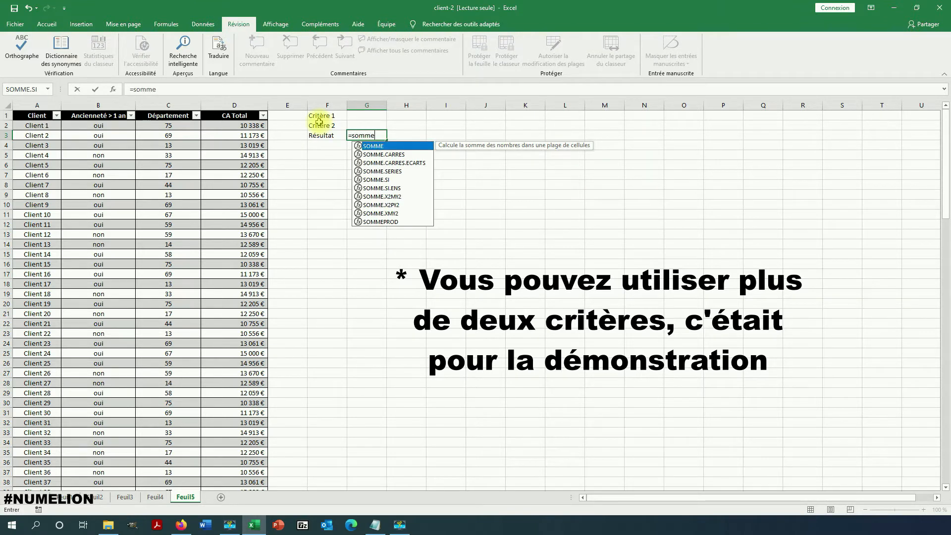
pyautogui.write(',si')
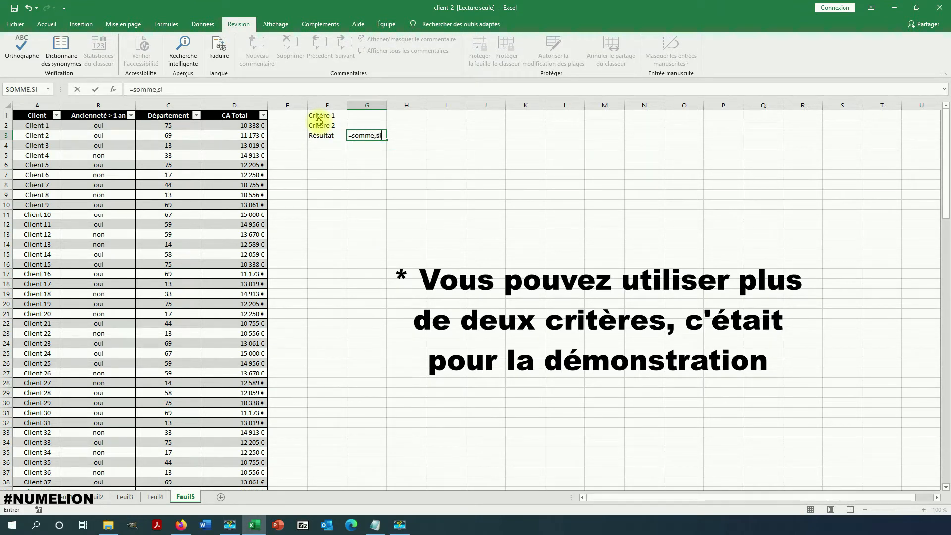
pyautogui.press('BackSpace')
pyautogui.press('BackSpace')
pyautogui.press('BackSpace')
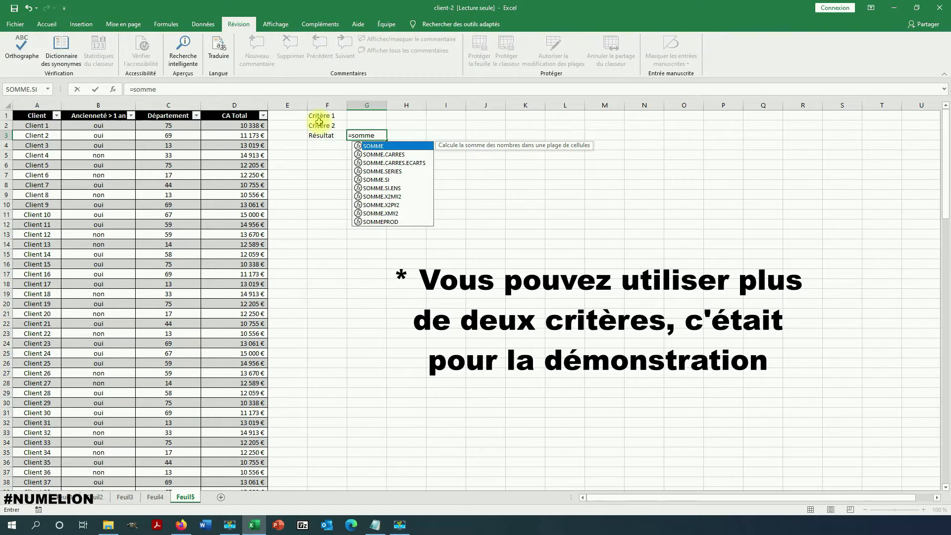
pyautogui.write('.si')
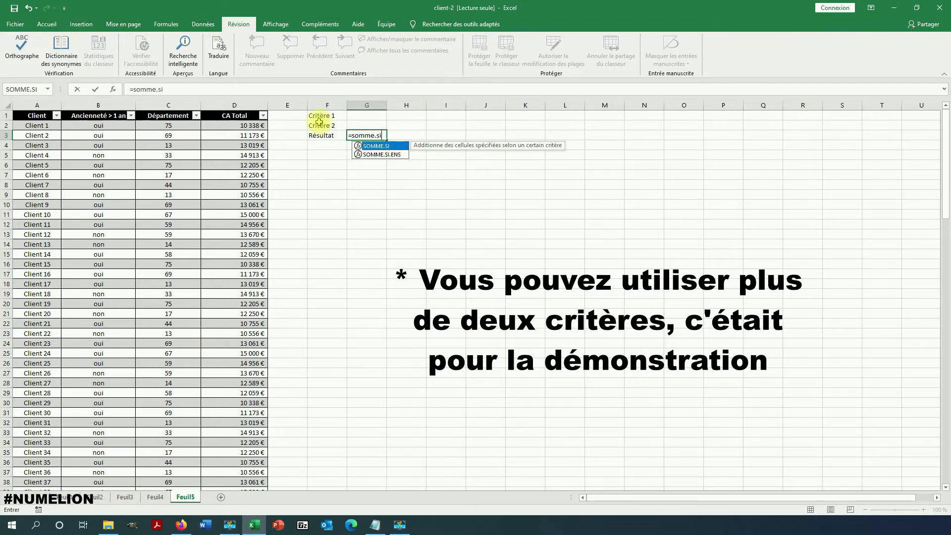
pyautogui.click(384, 155)
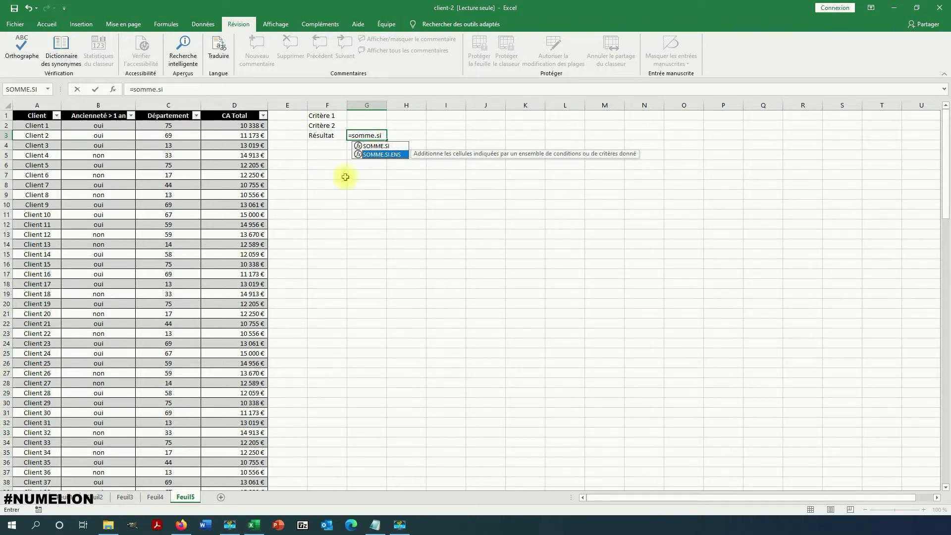
pyautogui.doubleClick(394, 155)
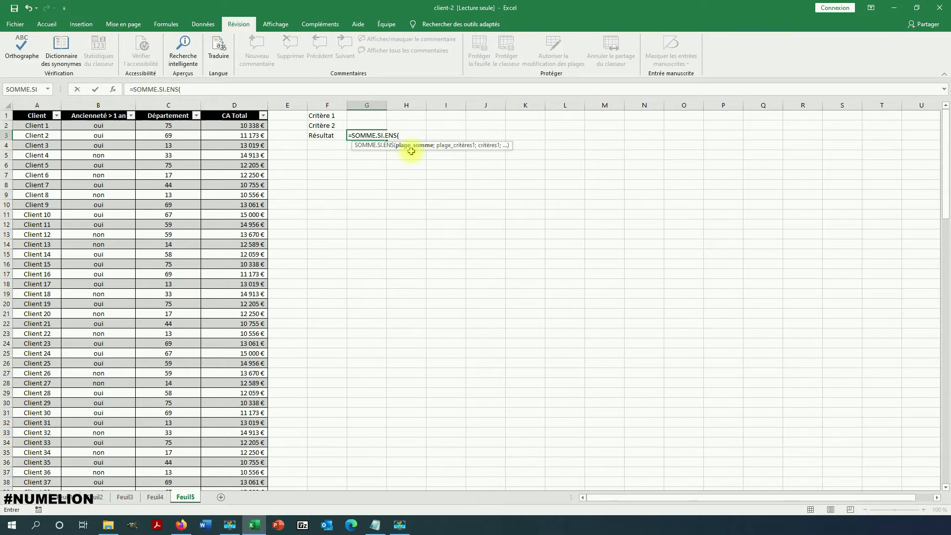
# - Set the table's whole CA Total column as the sum range of the SOMME.SI.ENS formula
pyautogui.moveTo(249, 125); pyautogui.dragTo(236, 471)
pyautogui.scroll(20, 248, 329)
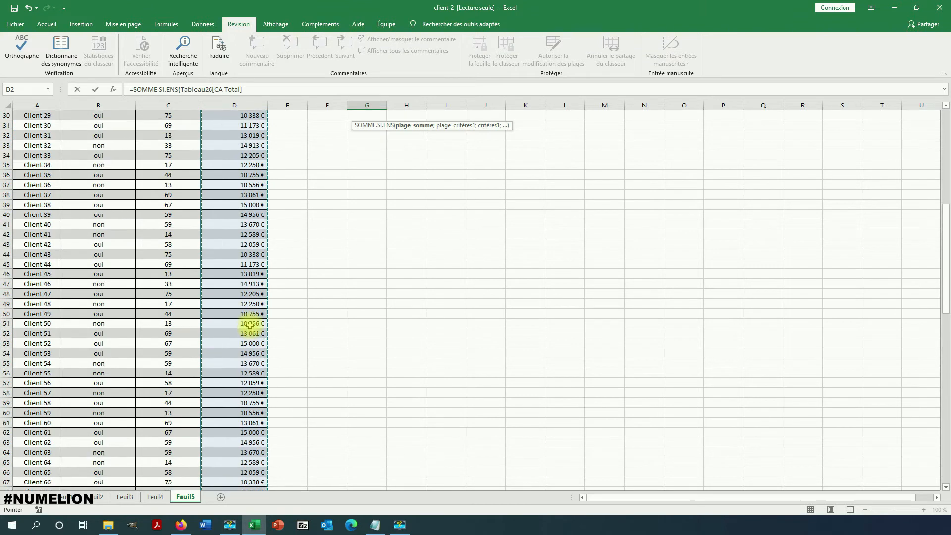
pyautogui.scroll(2, 250, 327)
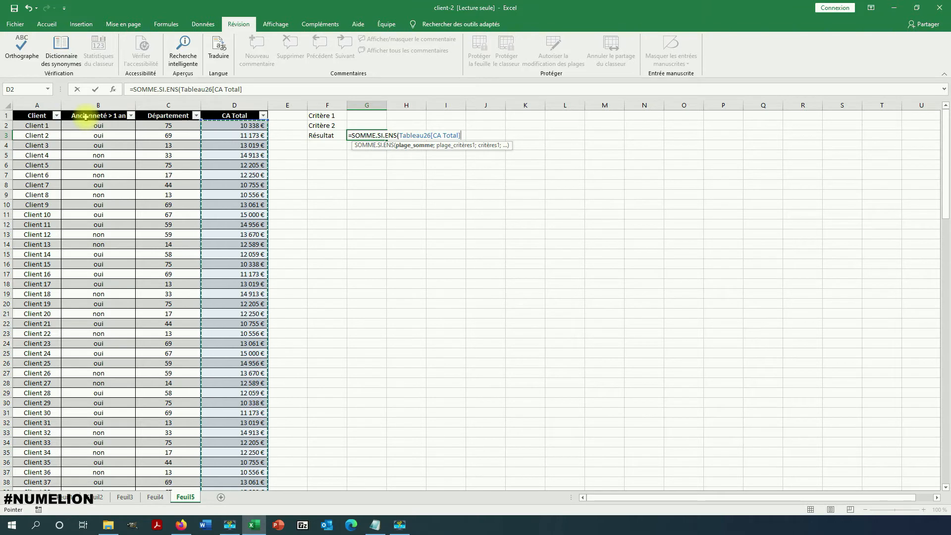
pyautogui.write(';')
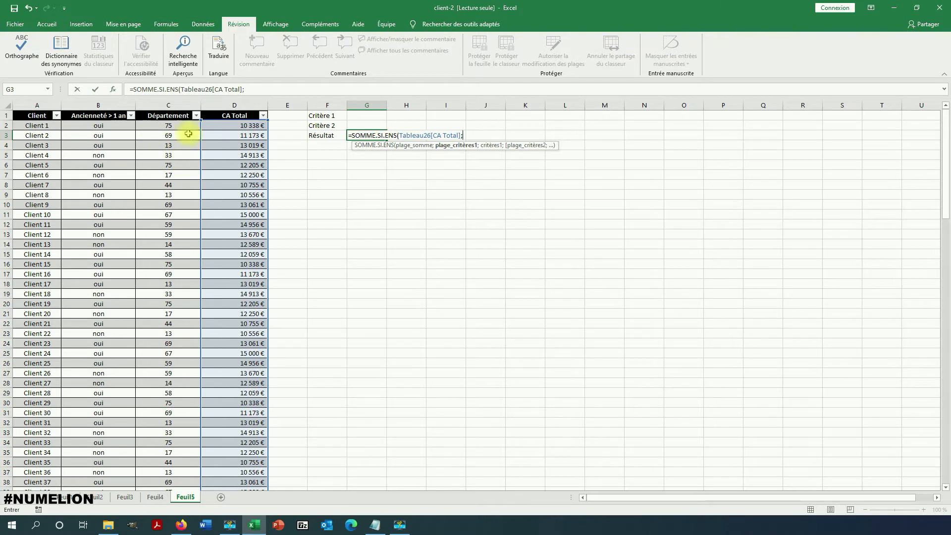
# - Add the whole Département column as the first criteria range, with the criterion ">60"
pyautogui.moveTo(171, 127); pyautogui.dragTo(170, 467)
pyautogui.scroll(20, 421, 223)
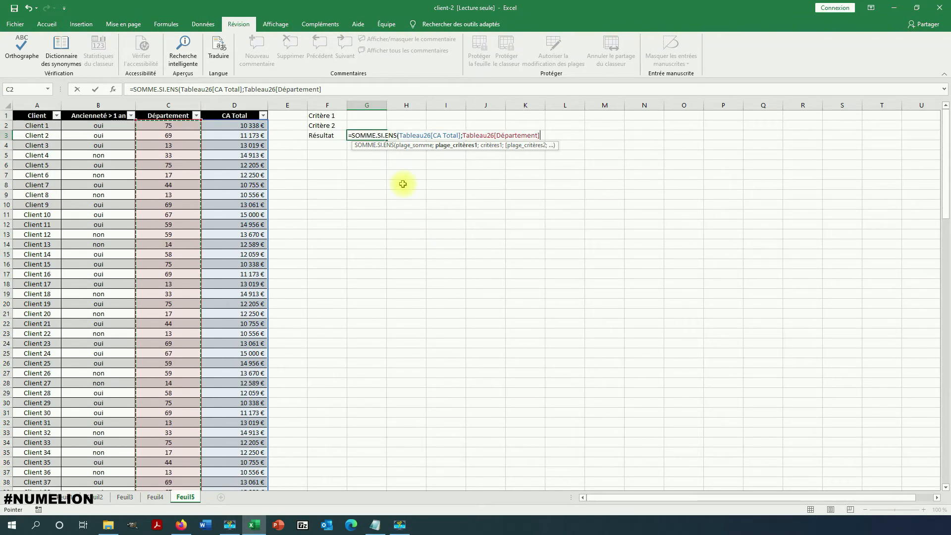
pyautogui.write(';')
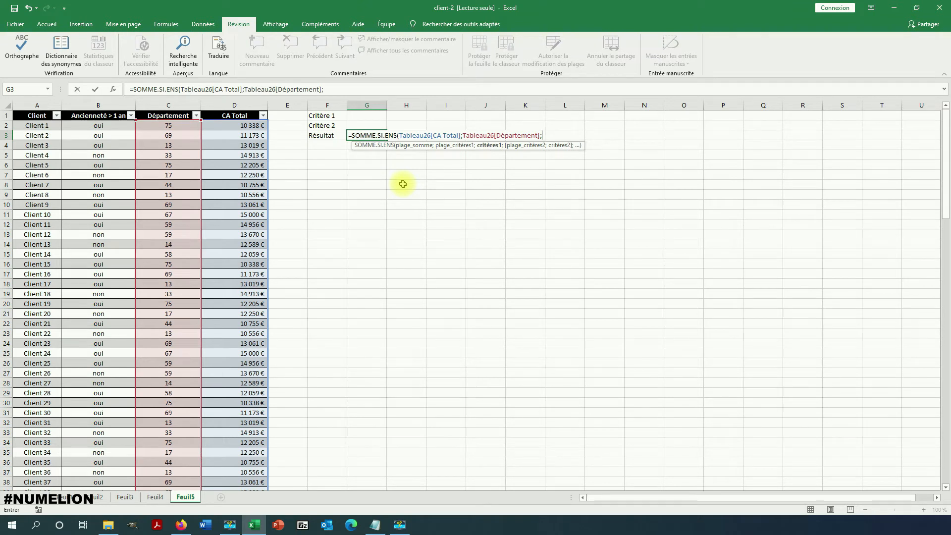
pyautogui.write('">60";')
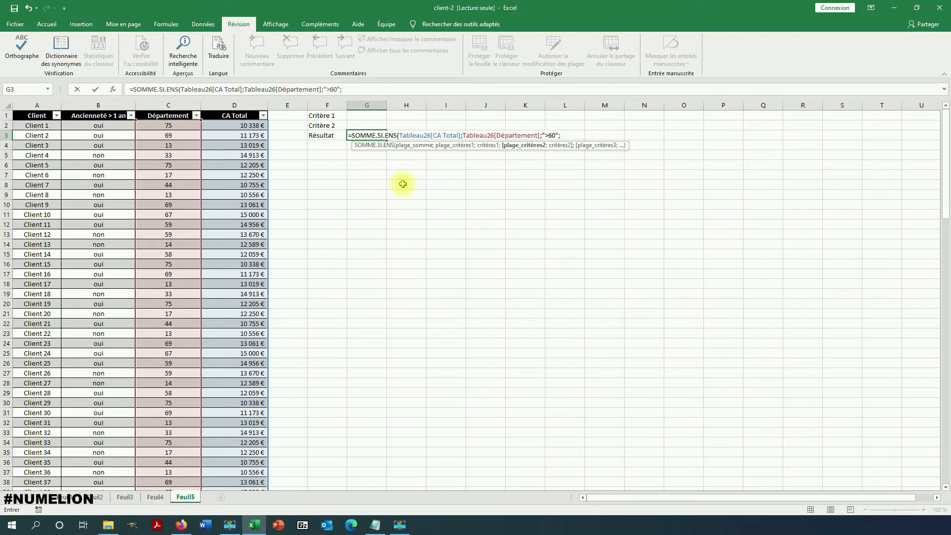
# - Add the whole Ancienneté > 1 an column as the second criteria range with criterion "oui", and complete the formula
pyautogui.moveTo(99, 127); pyautogui.dragTo(84, 471)
pyautogui.scroll(15, 282, 334)
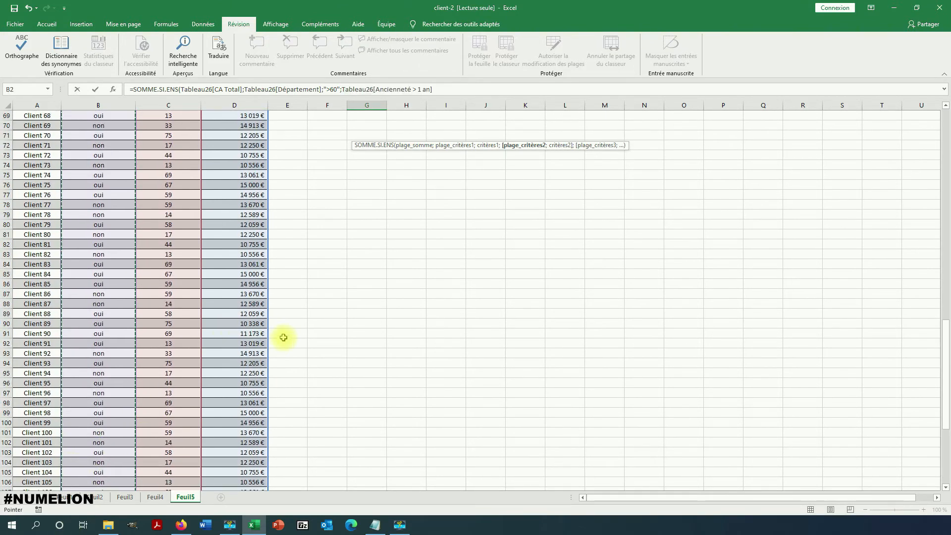
pyautogui.scroll(15, 283, 338)
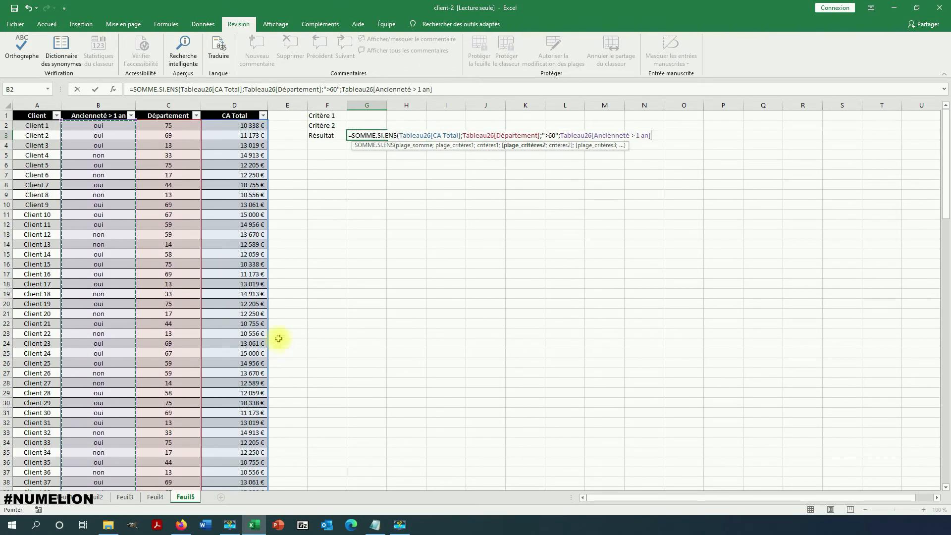
pyautogui.write(';')
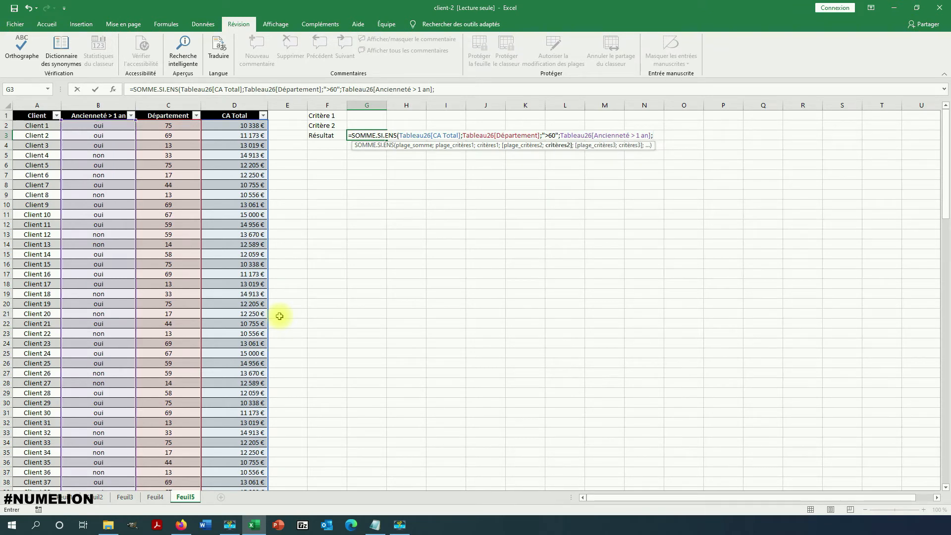
pyautogui.write('"')
pyautogui.write('oui"')
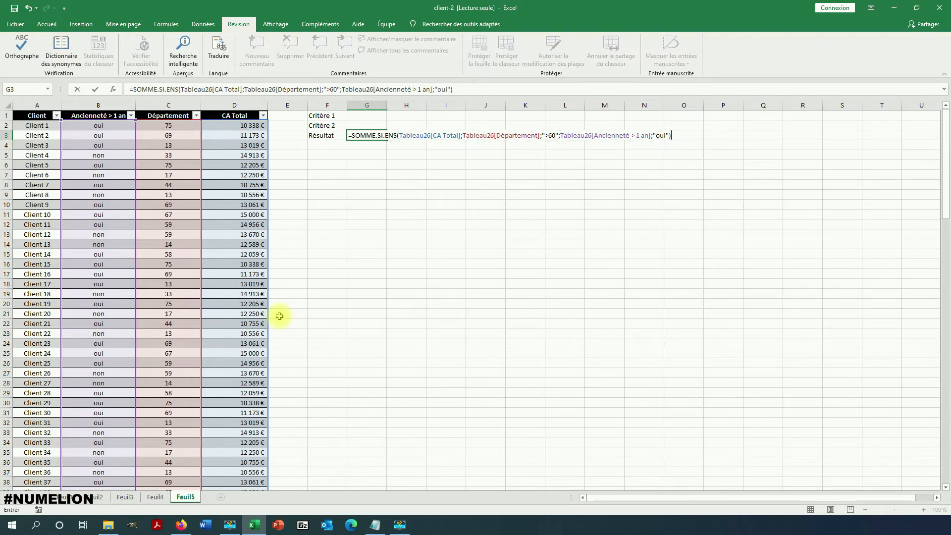
pyautogui.press('Return')
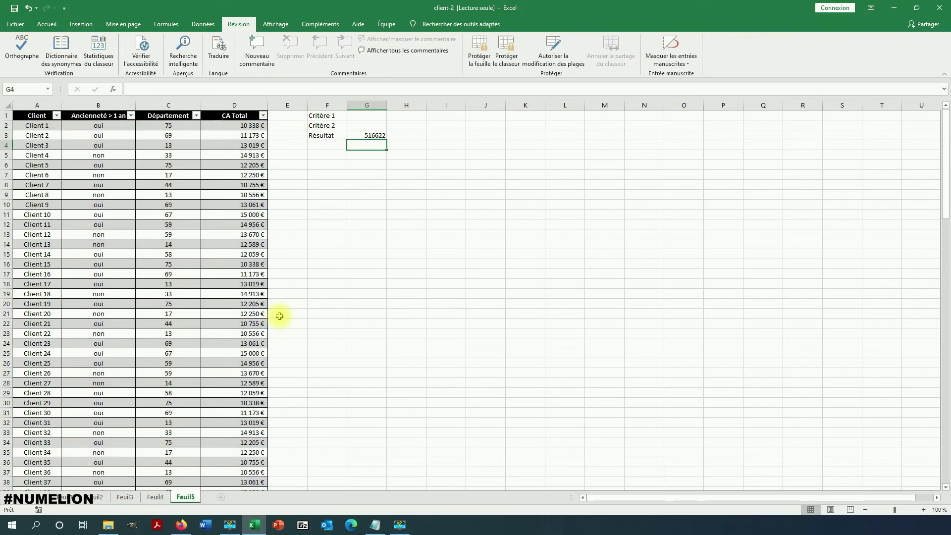
# - Enter the criteria values >60 in G1 and oui in G2, beside their labels
pyautogui.click(370, 135)
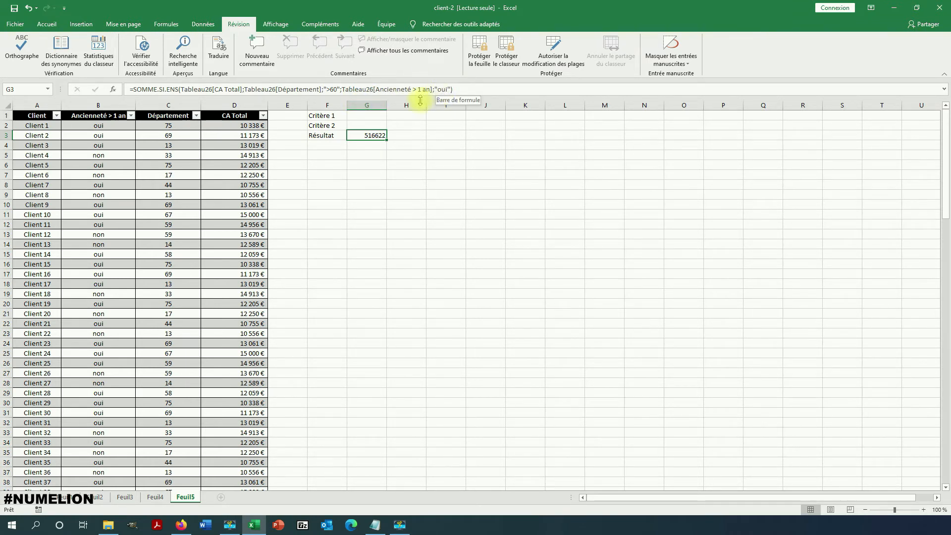
pyautogui.click(379, 116)
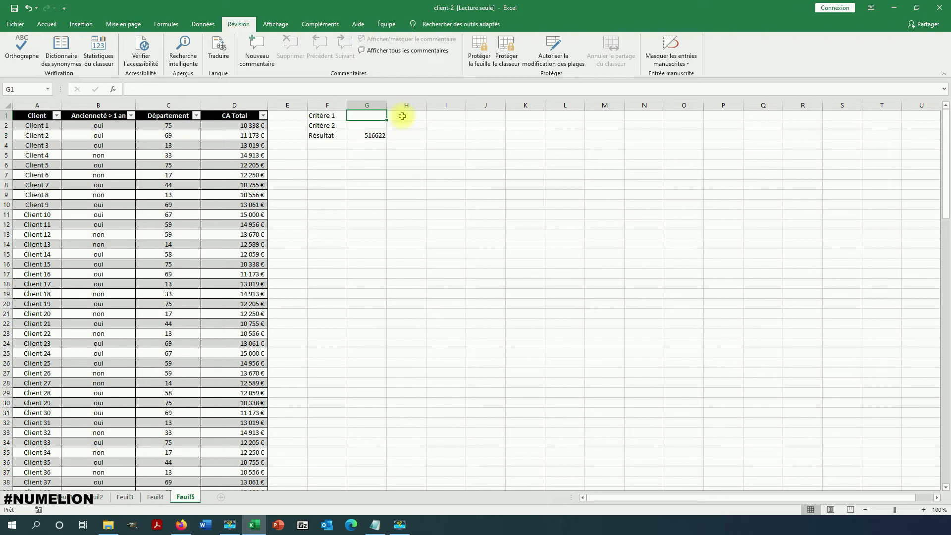
pyautogui.write('>60')
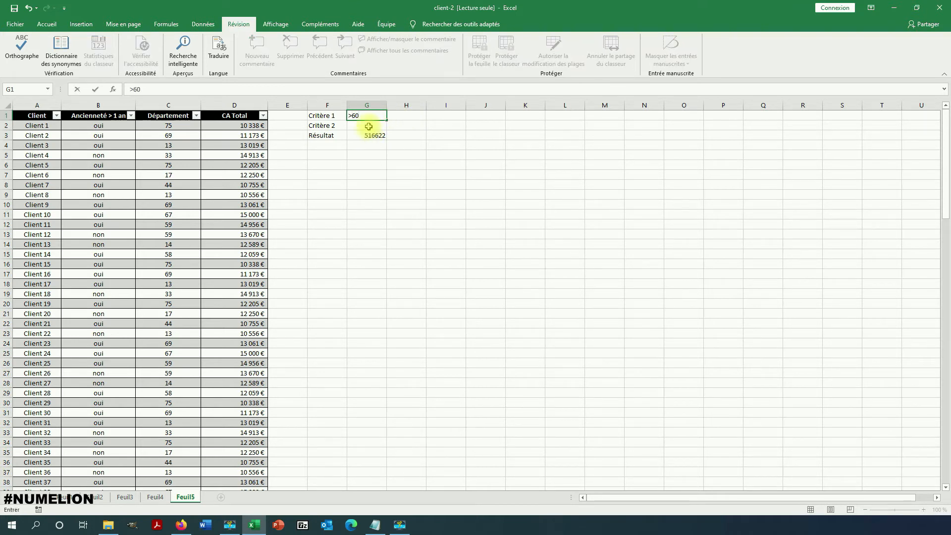
pyautogui.click(365, 126)
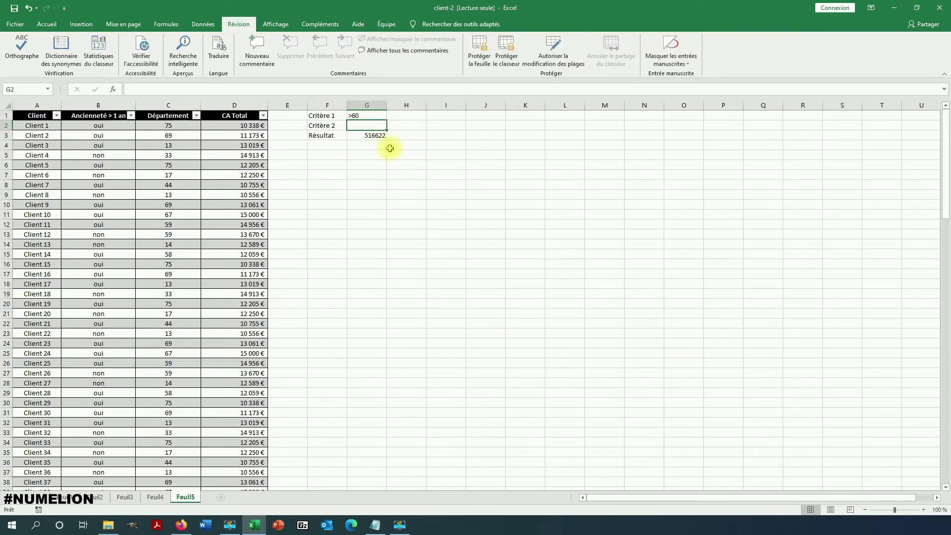
pyautogui.write('oui')
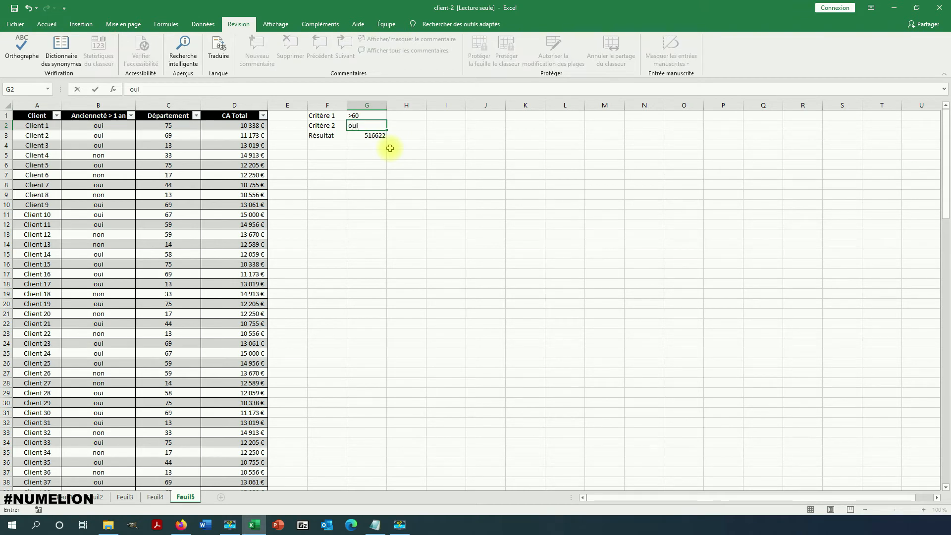
# - Replace the fixed ">60" criterion in the G3 formula with a reference to cell G1
pyautogui.click(375, 136)
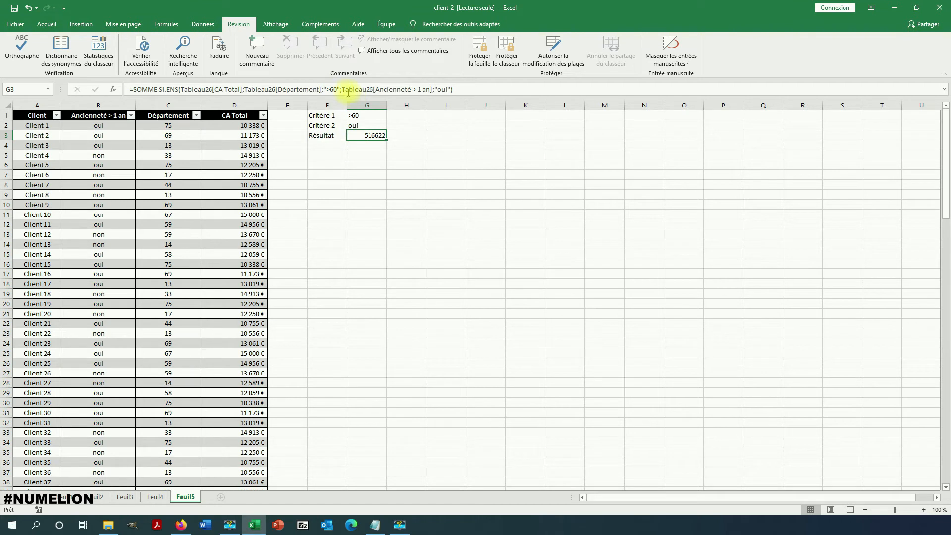
pyautogui.moveTo(341, 90); pyautogui.dragTo(327, 90)
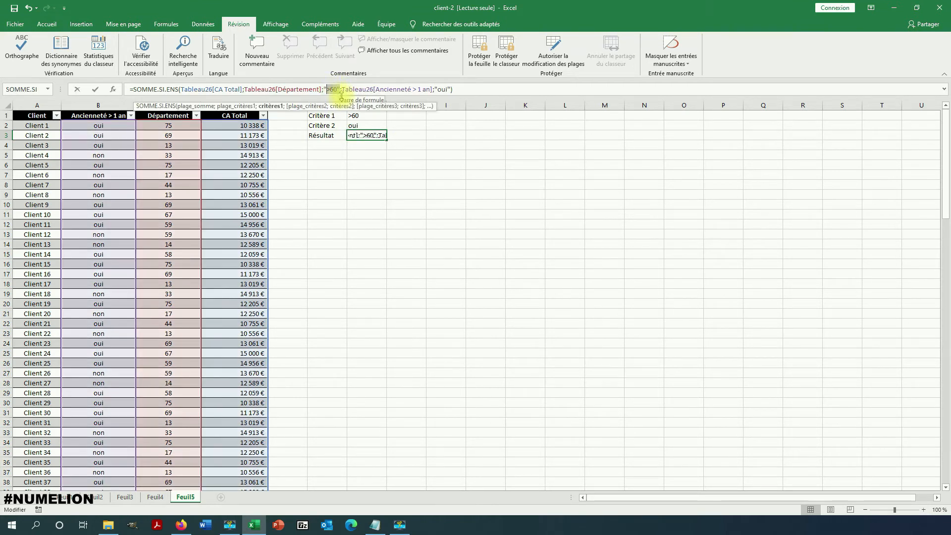
pyautogui.press('BackSpace')
pyautogui.press('BackSpace')
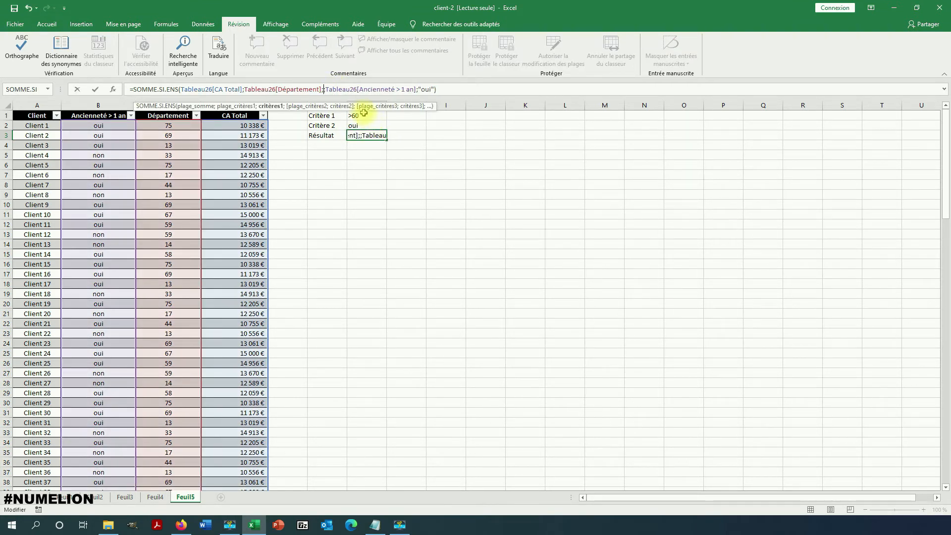
pyautogui.click(355, 115)
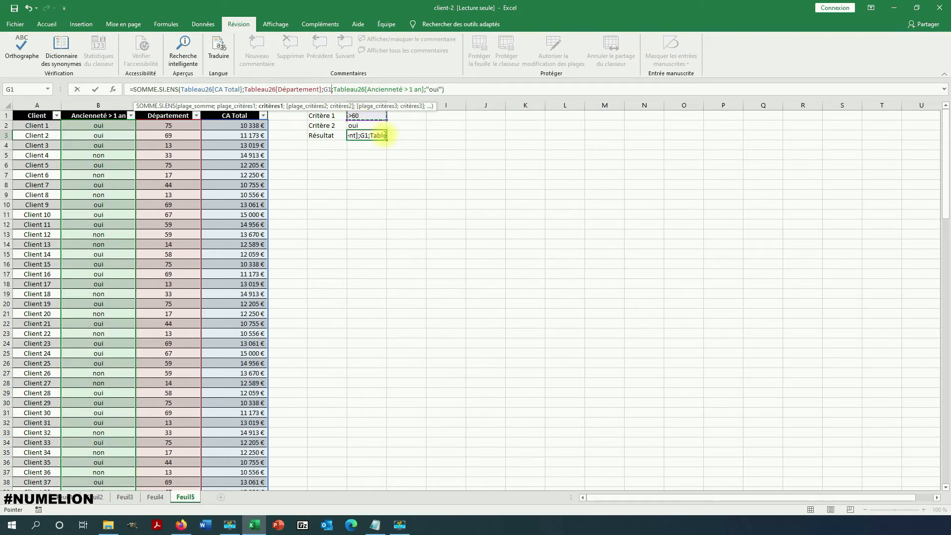
# - Replace the fixed "oui" criterion in the G3 formula with a reference to cell G2 and validate the formula
pyautogui.moveTo(442, 89); pyautogui.dragTo(427, 89)
pyautogui.press('Delete')
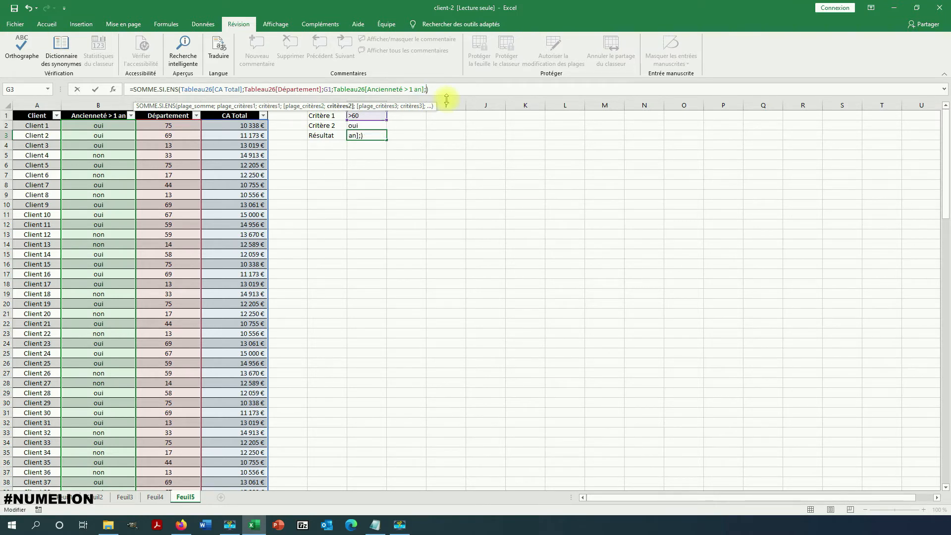
pyautogui.click(359, 127)
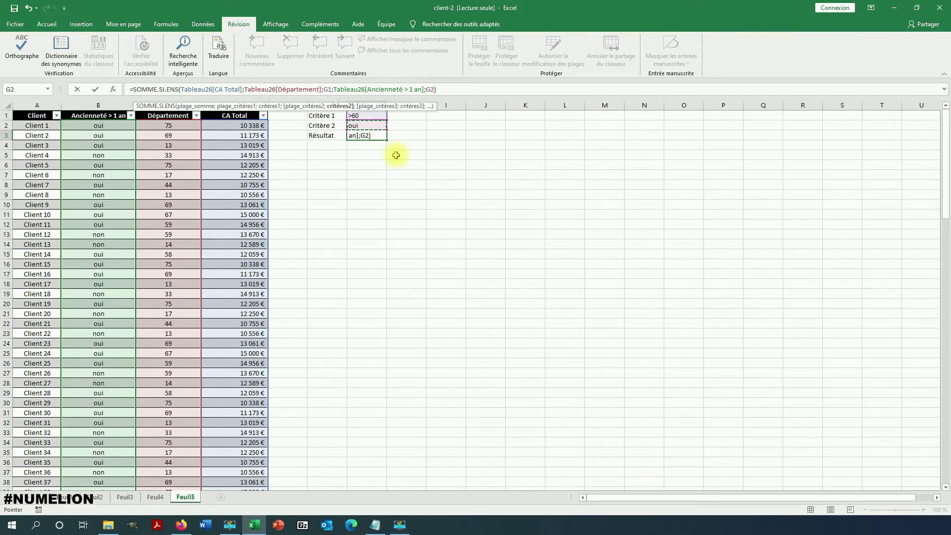
pyautogui.press('Return')
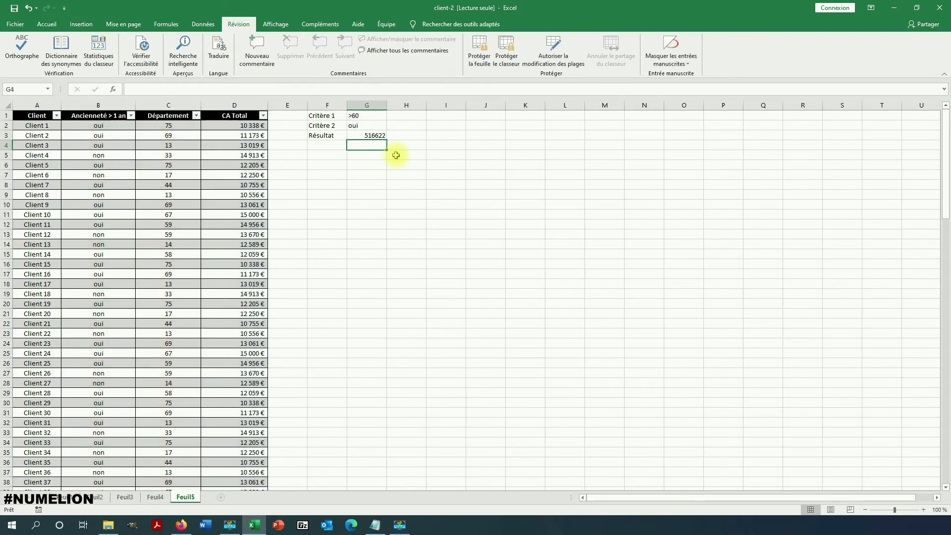
# - Change the Critère 2 value in G2 to non
pyautogui.click(360, 127)
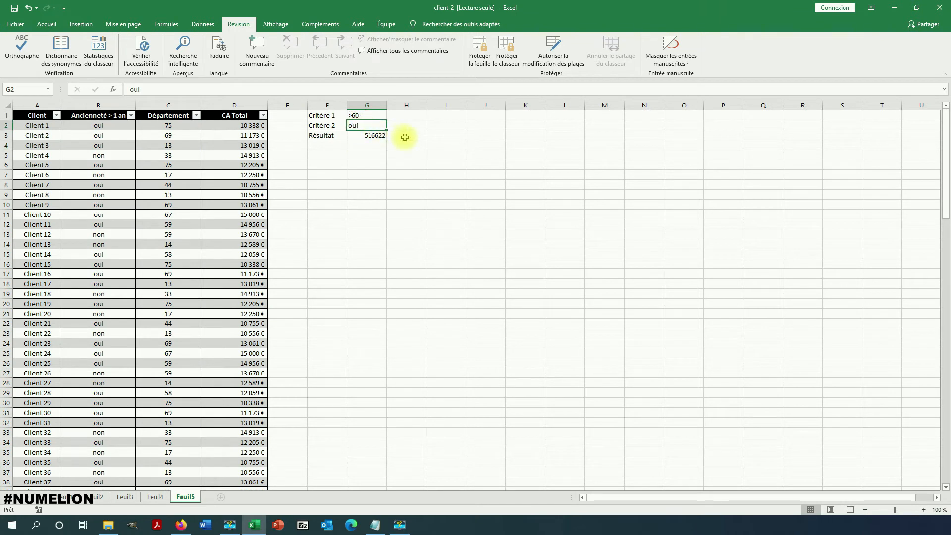
pyautogui.write('non')
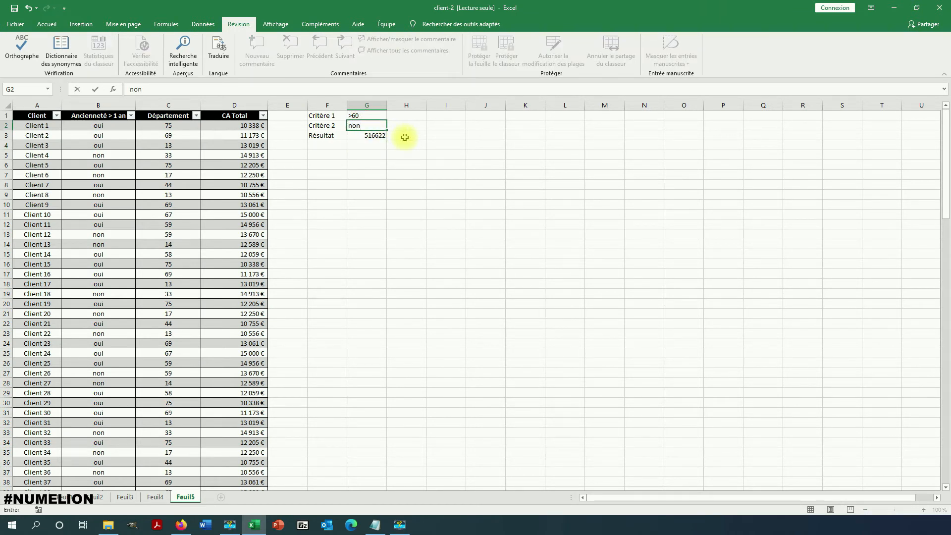
pyautogui.press('Return')
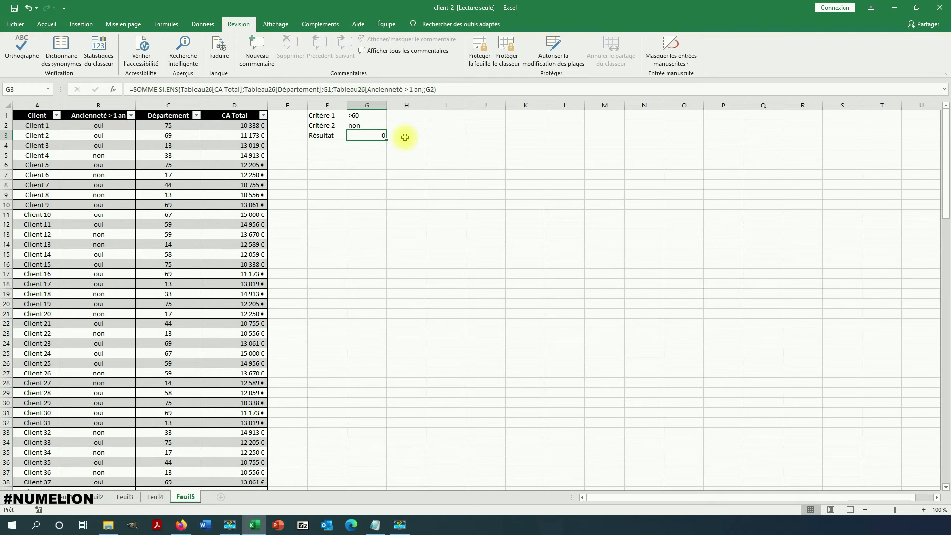
# - Set the Critère 2 value in G2 back to oui
pyautogui.press('Delete')
pyautogui.click(380, 129)
pyautogui.write('oui')
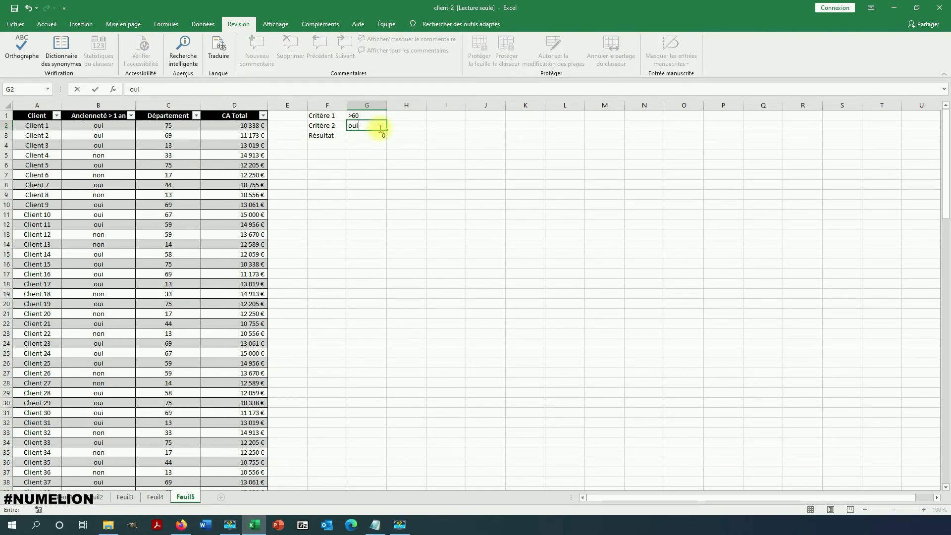
pyautogui.press('Up')
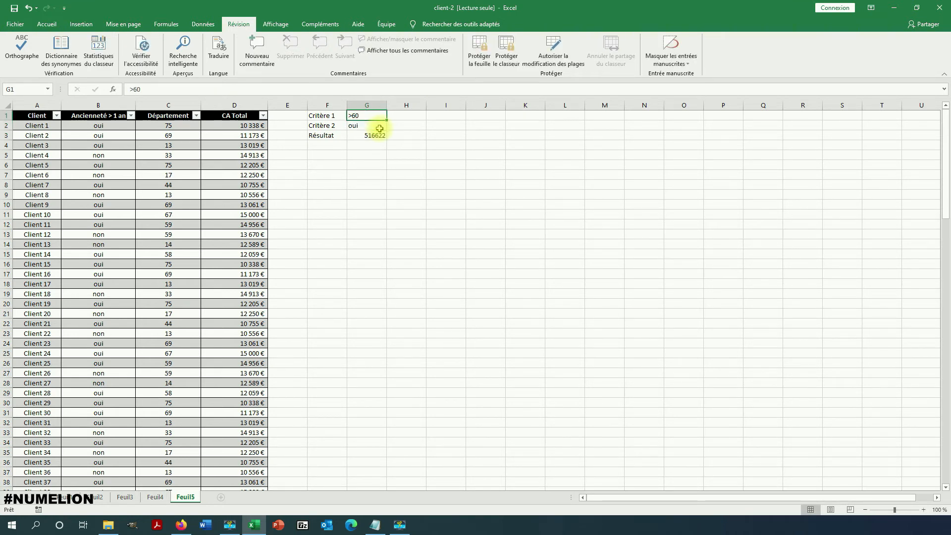
# - Try the value 75 as Critère 1 in G1, followed by >75
pyautogui.write('75')
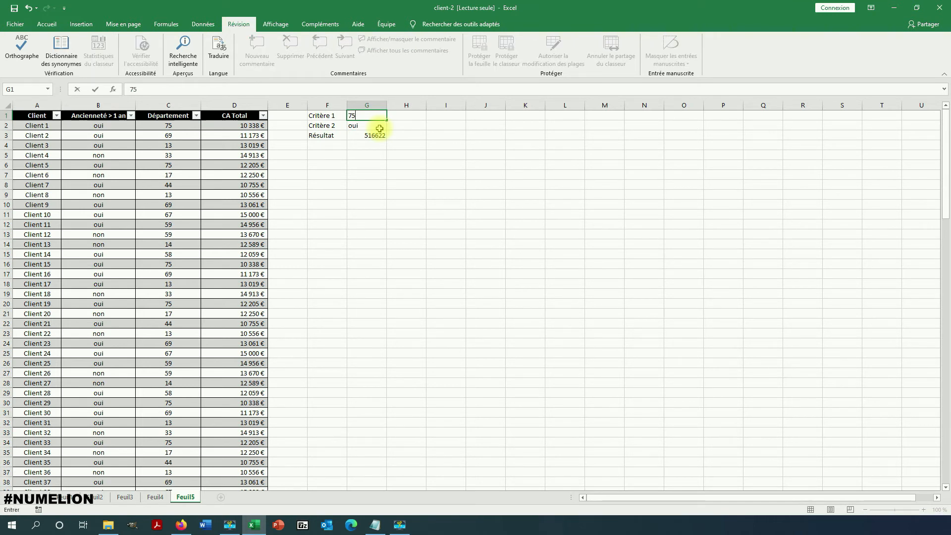
pyautogui.press('Return')
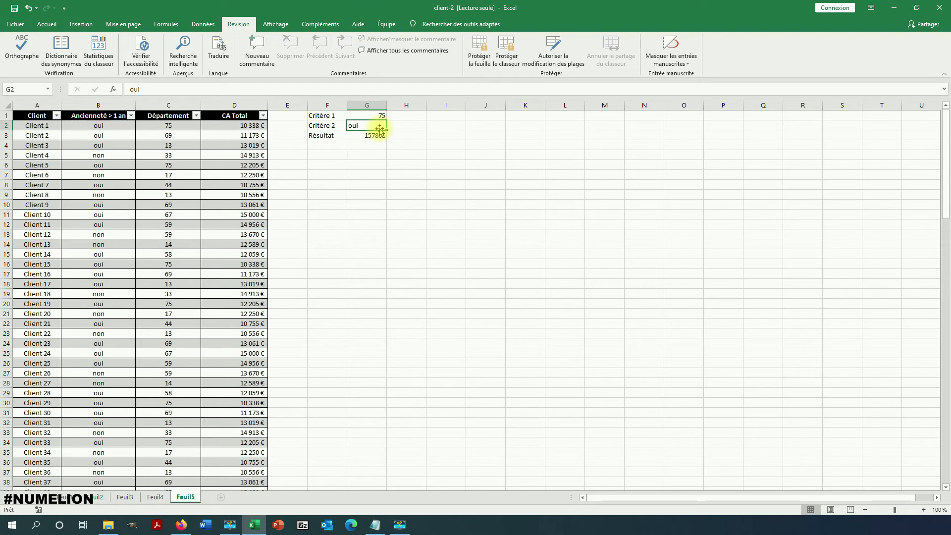
pyautogui.click(366, 118)
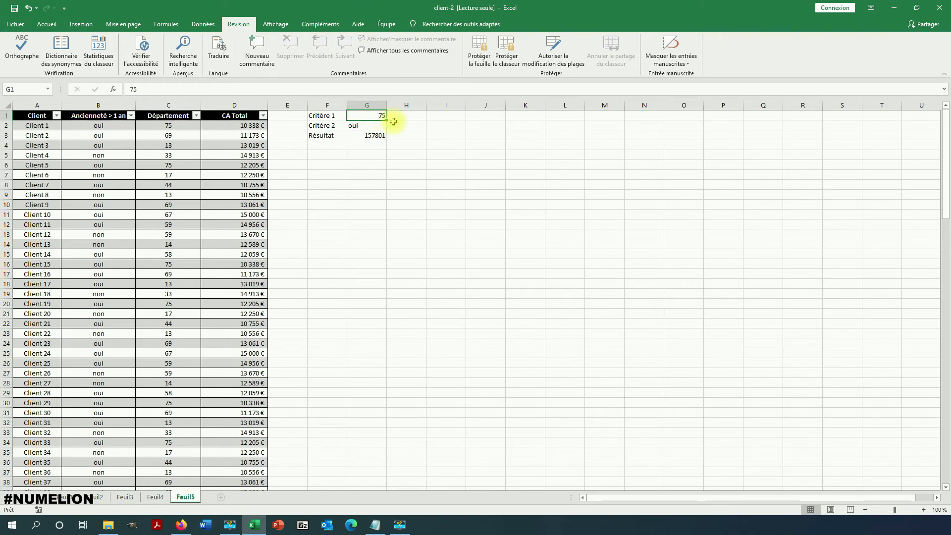
pyautogui.write('>')
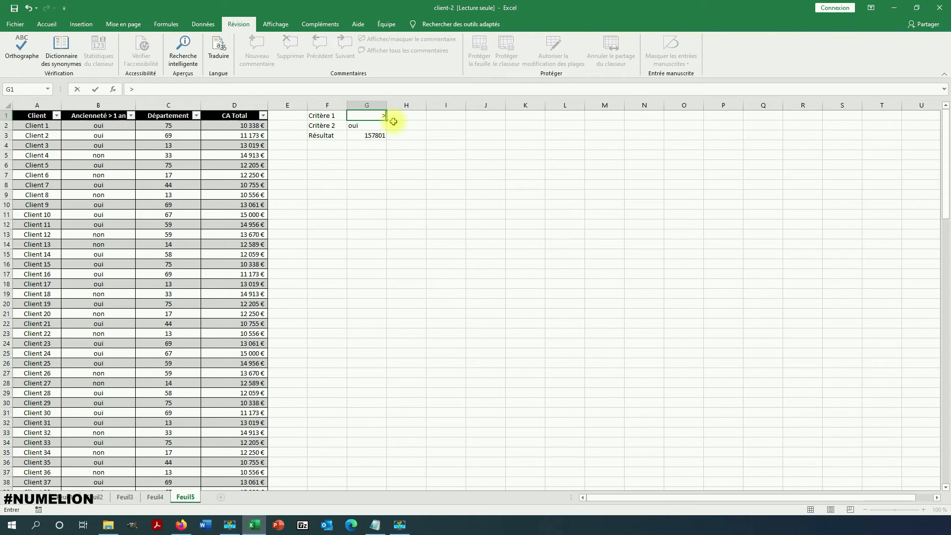
pyautogui.write('75')
pyautogui.press('Return')
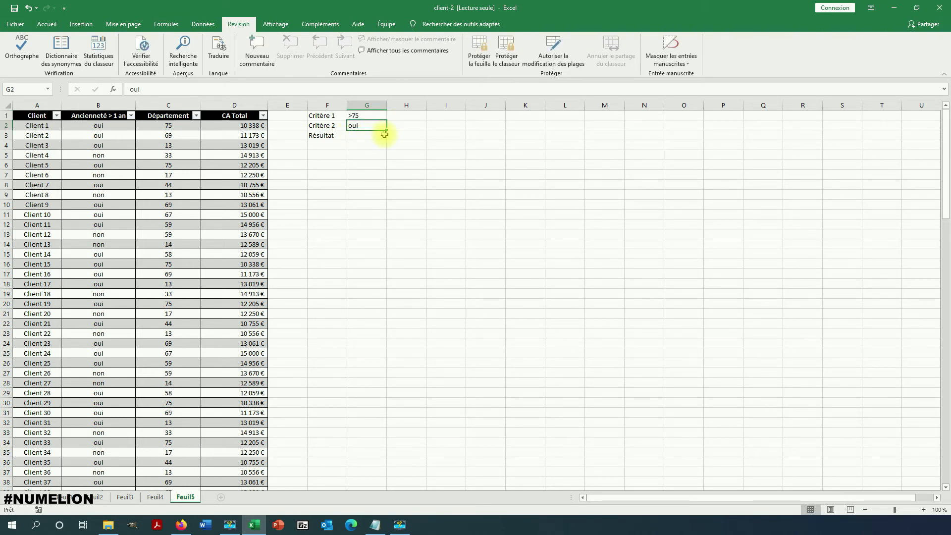
# - Check the Département filter list down to its highest value without changing the filter, and look at the result in G3
pyautogui.click(196, 115)
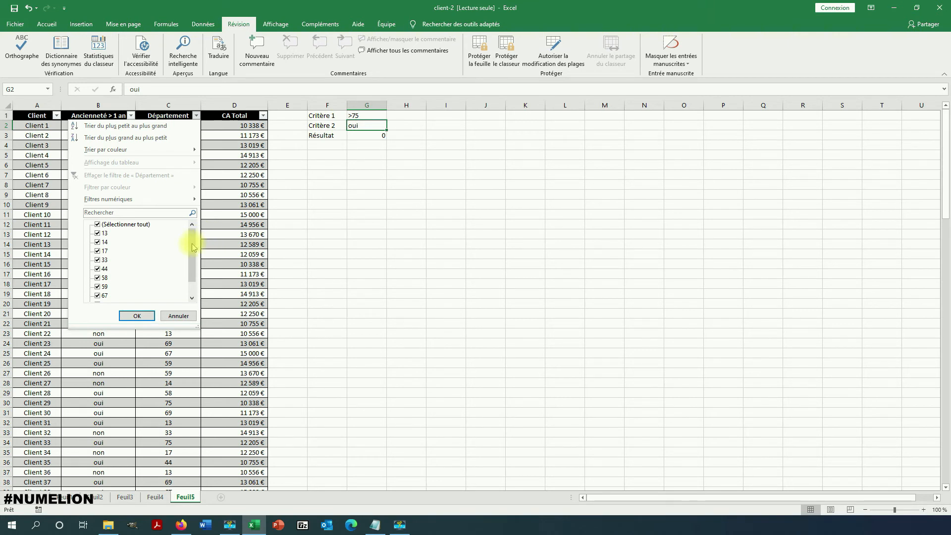
pyautogui.moveTo(191, 267); pyautogui.dragTo(193, 297)
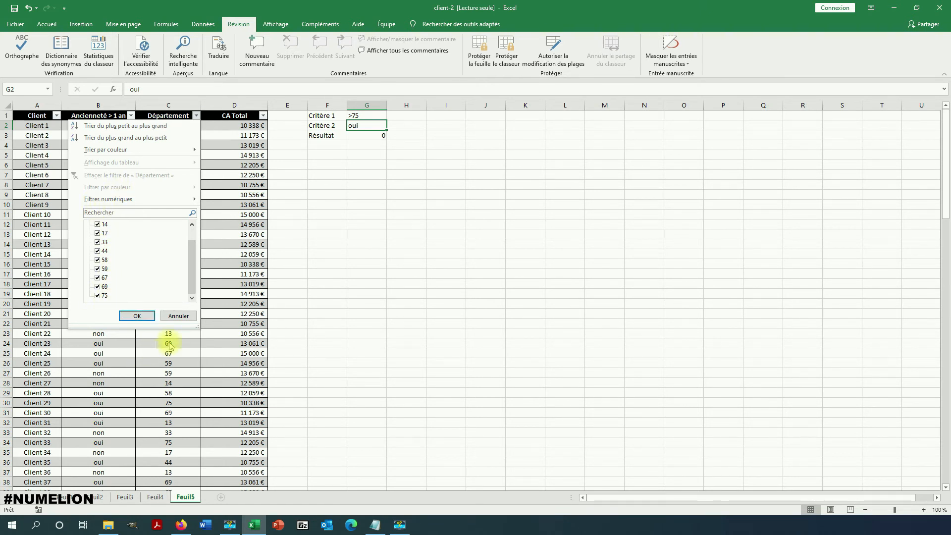
pyautogui.click(148, 316)
pyautogui.click(379, 135)
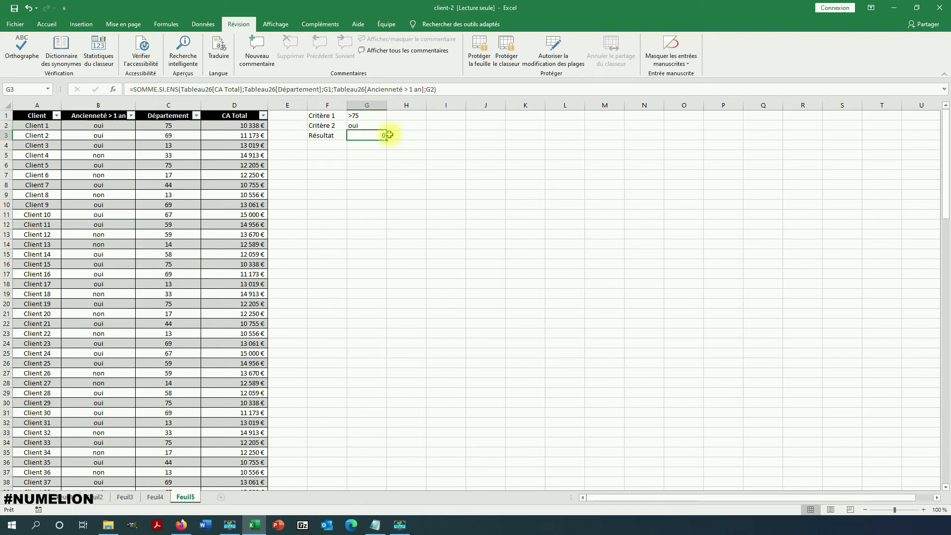
# - Insert the SOMME.SI.ENS function in G4 by searching for somme, with the whole CA Total column as the sum range
pyautogui.click(362, 145)
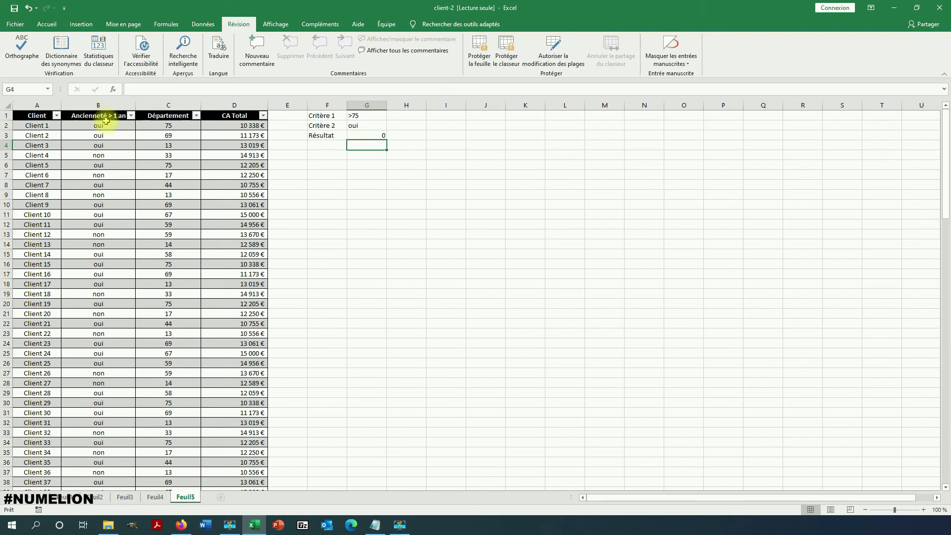
pyautogui.click(113, 91)
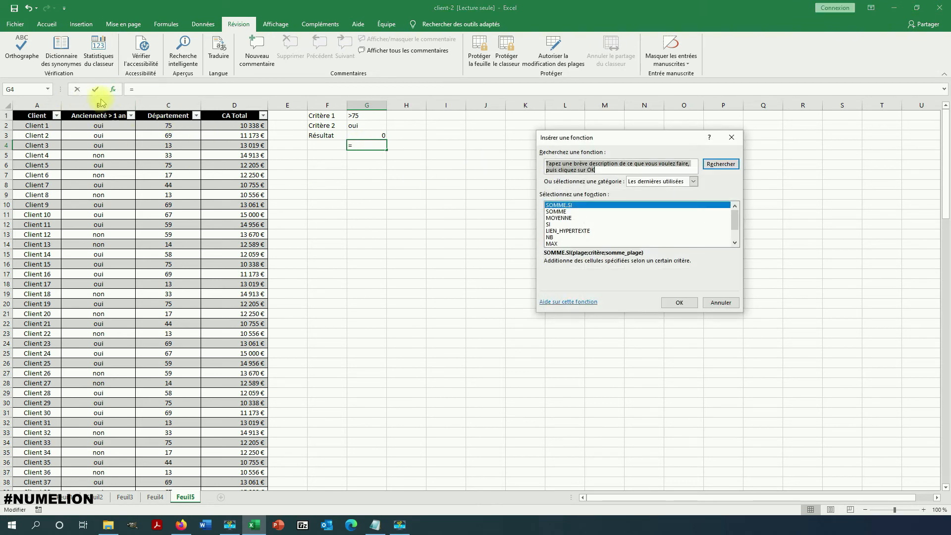
pyautogui.moveTo(590, 137); pyautogui.dragTo(418, 209)
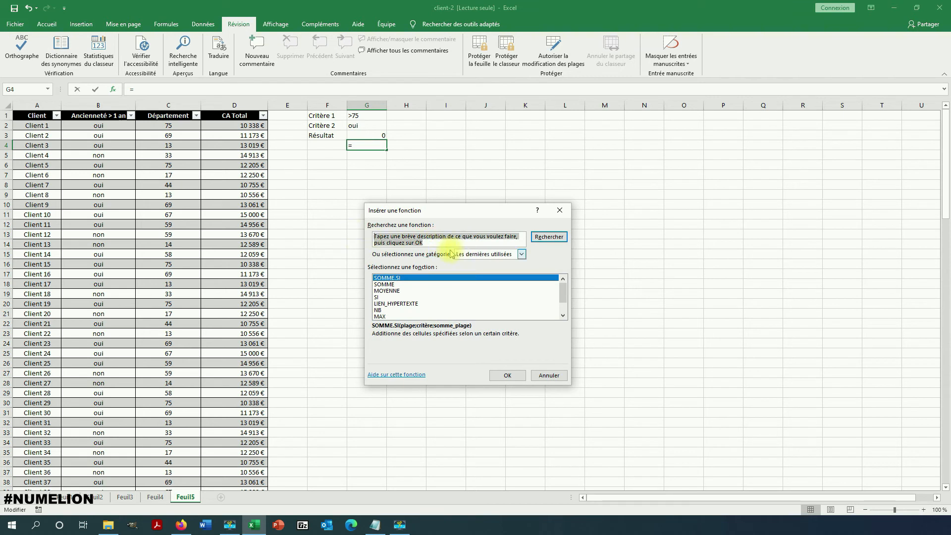
pyautogui.write('somme')
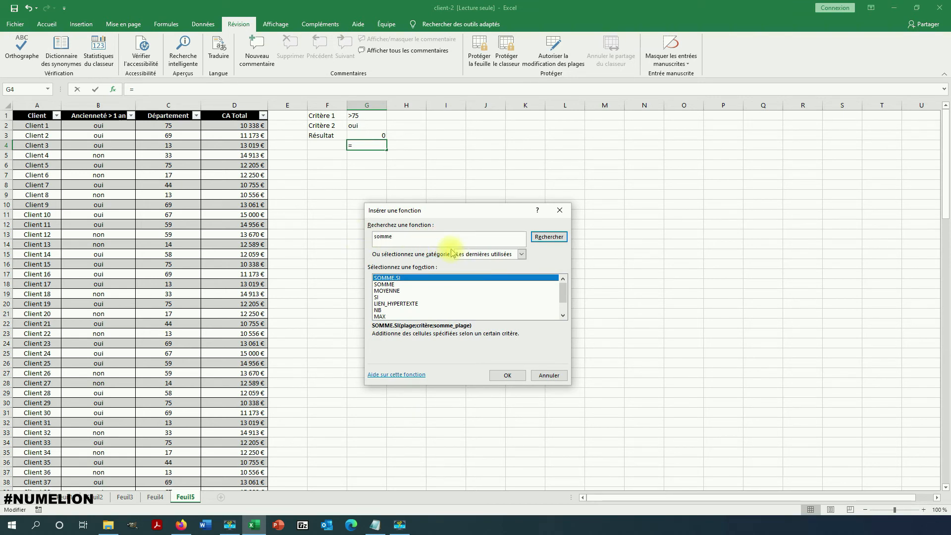
pyautogui.click(548, 237)
pyautogui.click(399, 303)
pyautogui.click(399, 310)
pyautogui.click(506, 375)
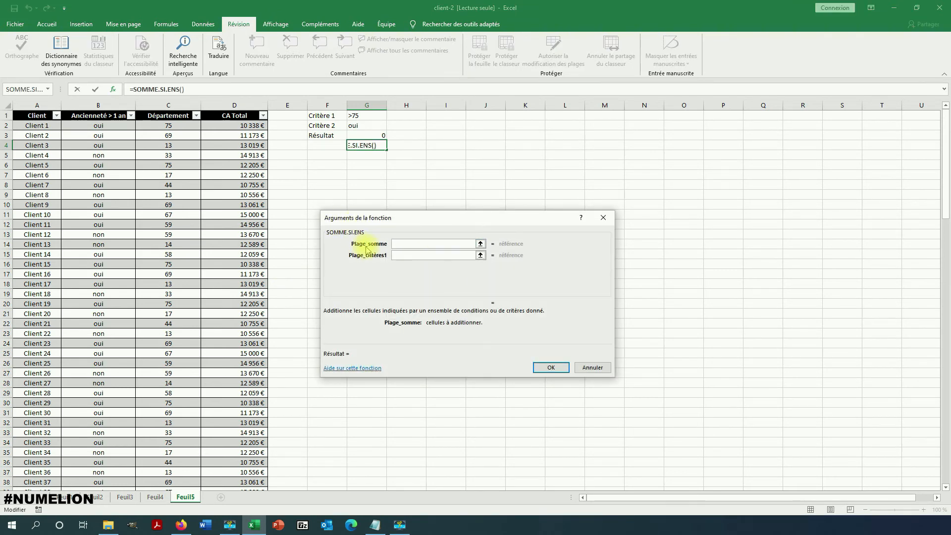
pyautogui.moveTo(223, 126); pyautogui.dragTo(255, 516)
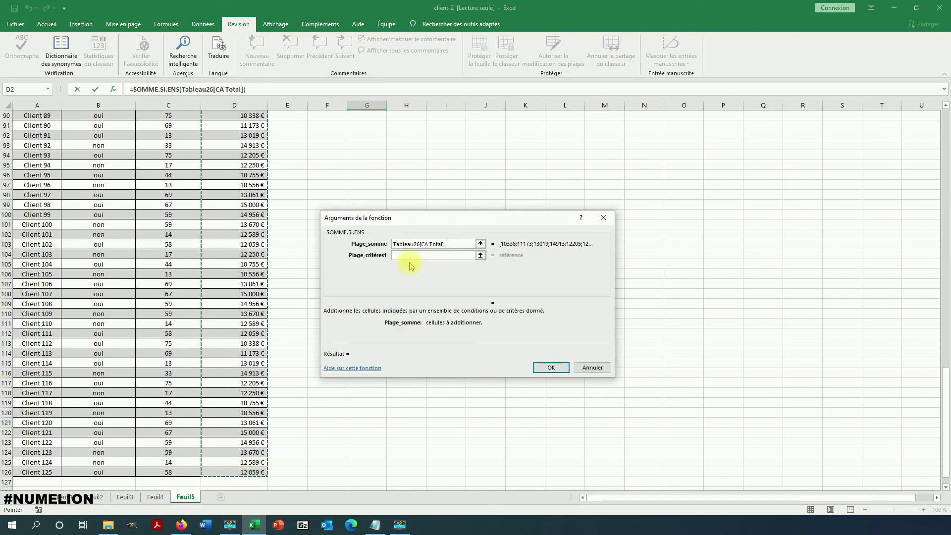
# - Set the whole Département column as the first criteria range of the function, with the criterion >60
pyautogui.click(480, 255)
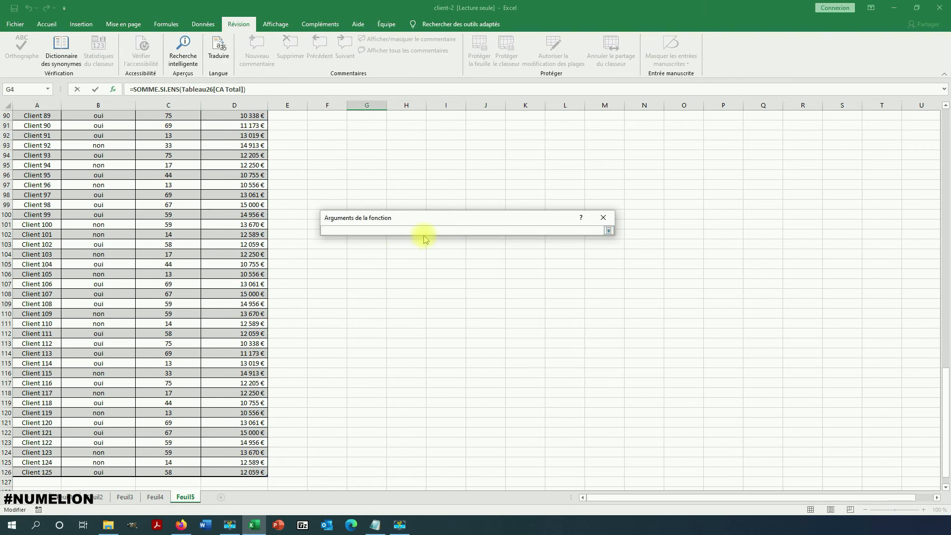
pyautogui.scroll(20, 188, 227)
pyautogui.scroll(10, 168, 156)
pyautogui.moveTo(166, 124); pyautogui.dragTo(187, 471)
pyautogui.click(608, 231)
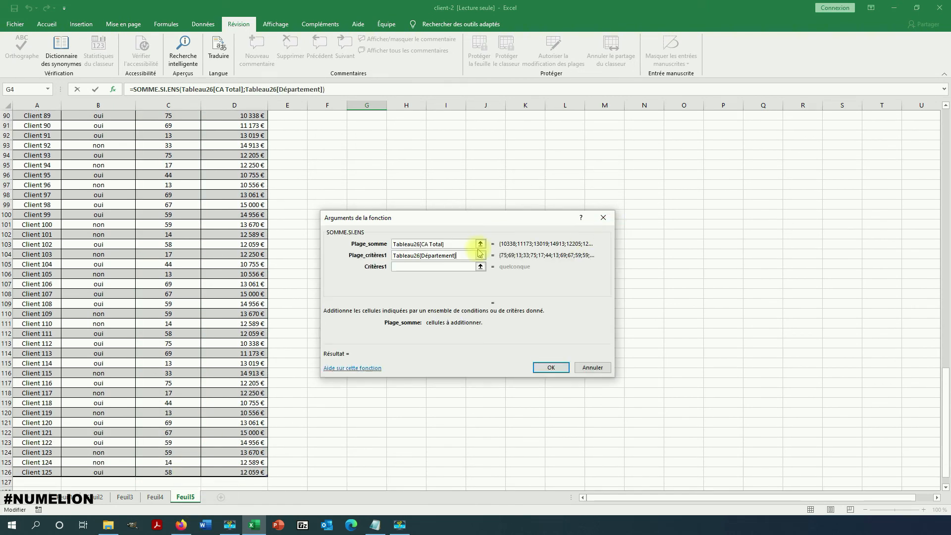
pyautogui.click(410, 267)
pyautogui.write('>60')
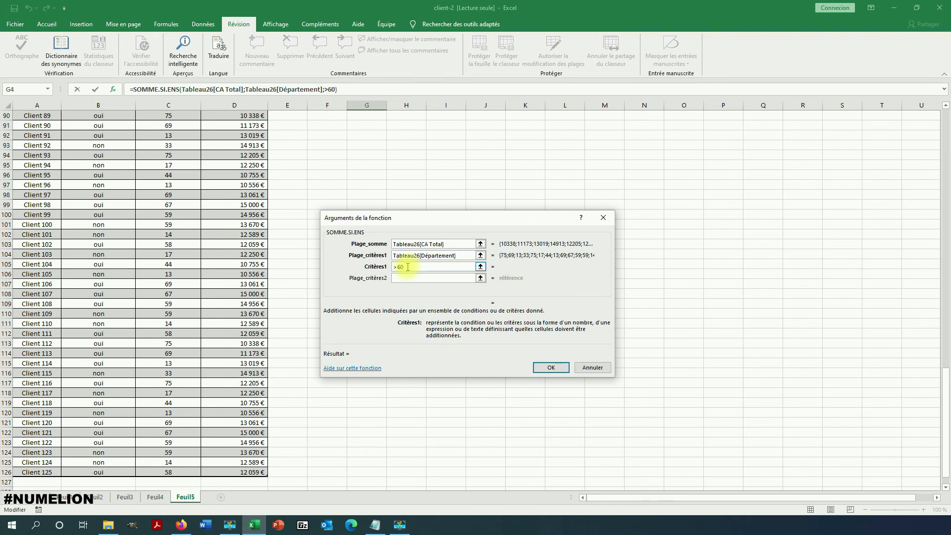
# - Set the whole Ancienneté > 1 an column as the second criteria range with the criterion oui, and complete the function
pyautogui.click(480, 278)
pyautogui.scroll(20, 120, 214)
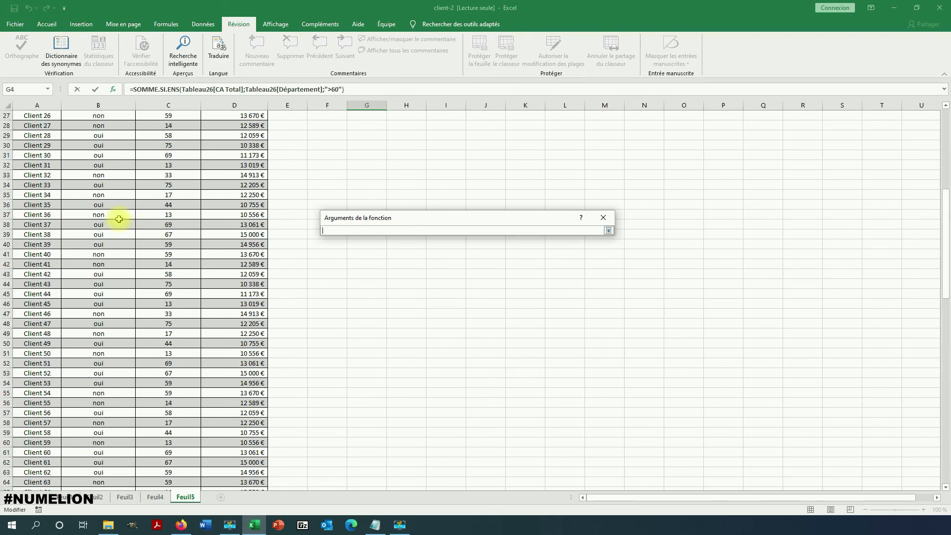
pyautogui.moveTo(99, 125); pyautogui.dragTo(90, 472)
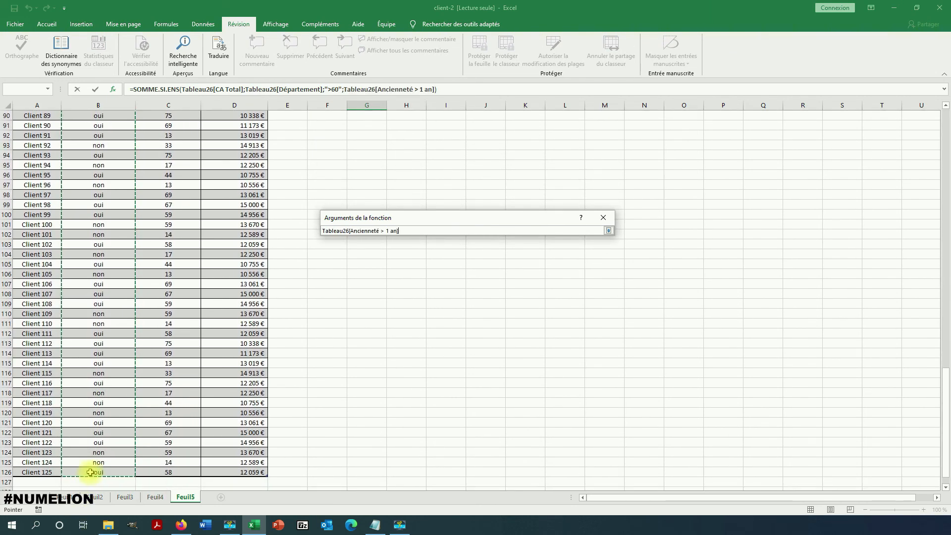
pyautogui.click(609, 231)
pyautogui.click(419, 289)
pyautogui.write('o')
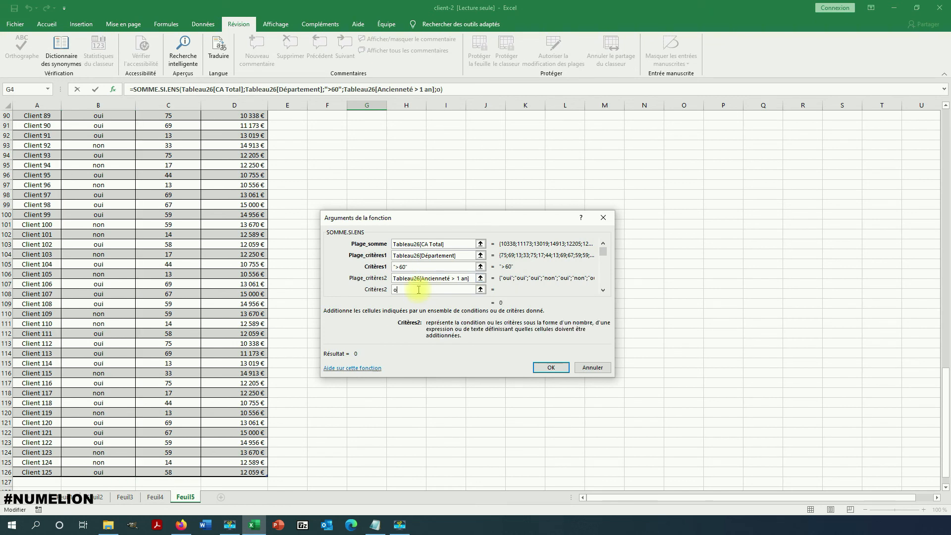
pyautogui.write('ui')
pyautogui.click(429, 267)
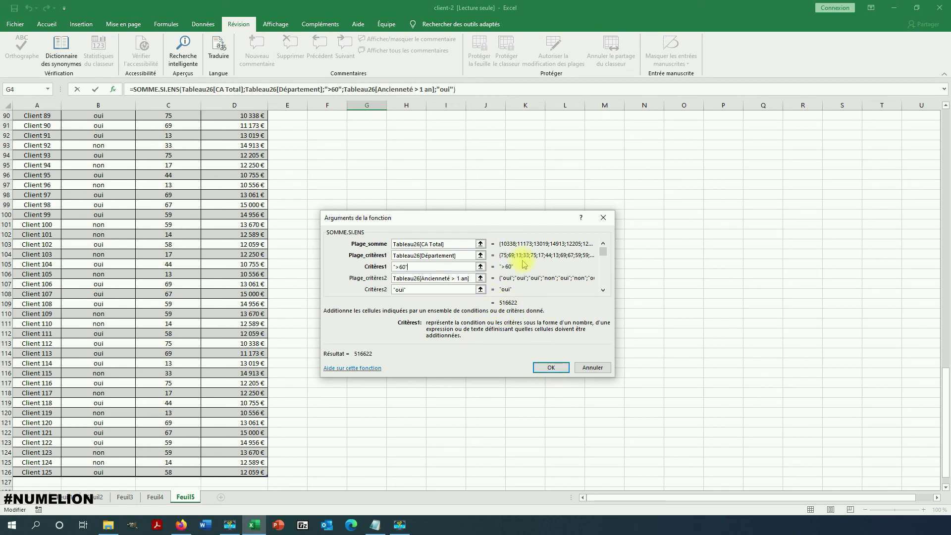
pyautogui.click(551, 369)
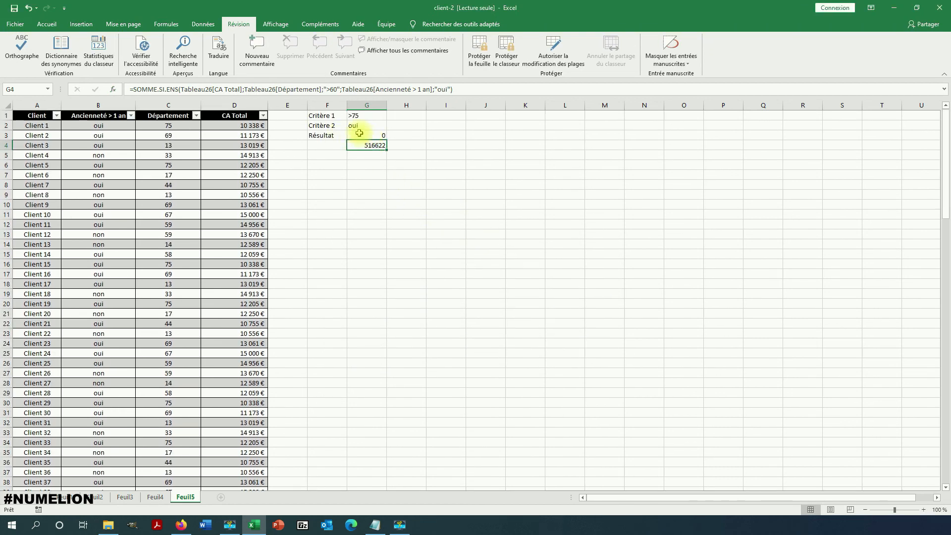
# - Set the Critère 1 value in G1 to >60
pyautogui.click(358, 117)
pyautogui.write('>60')
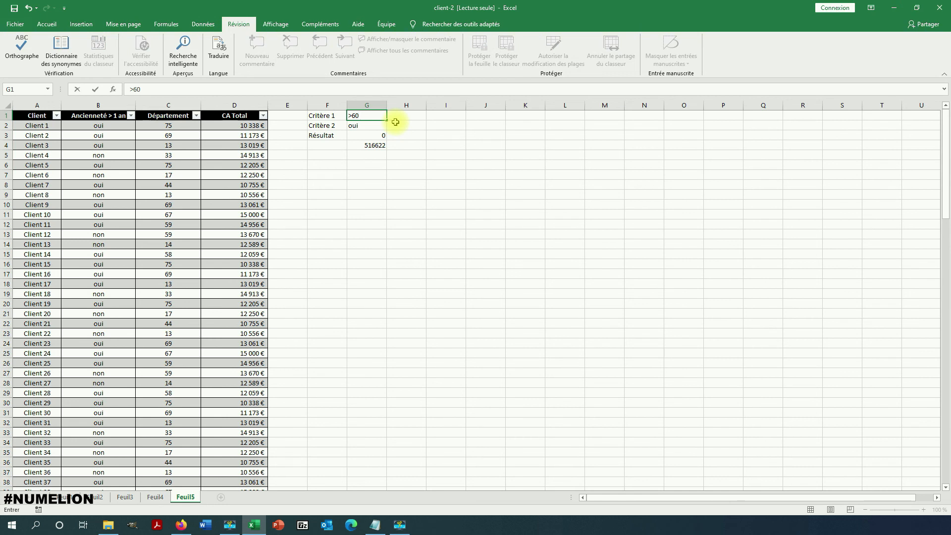
pyautogui.press('Return')
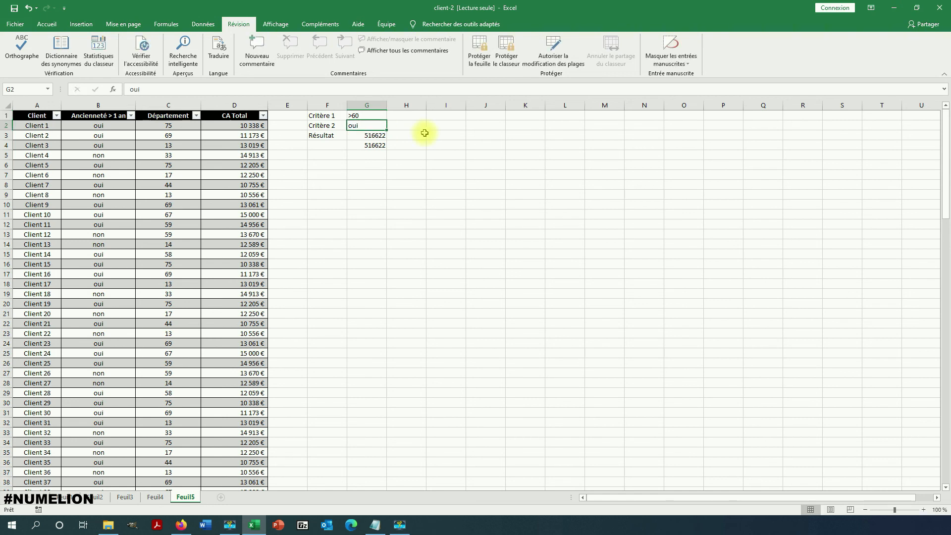